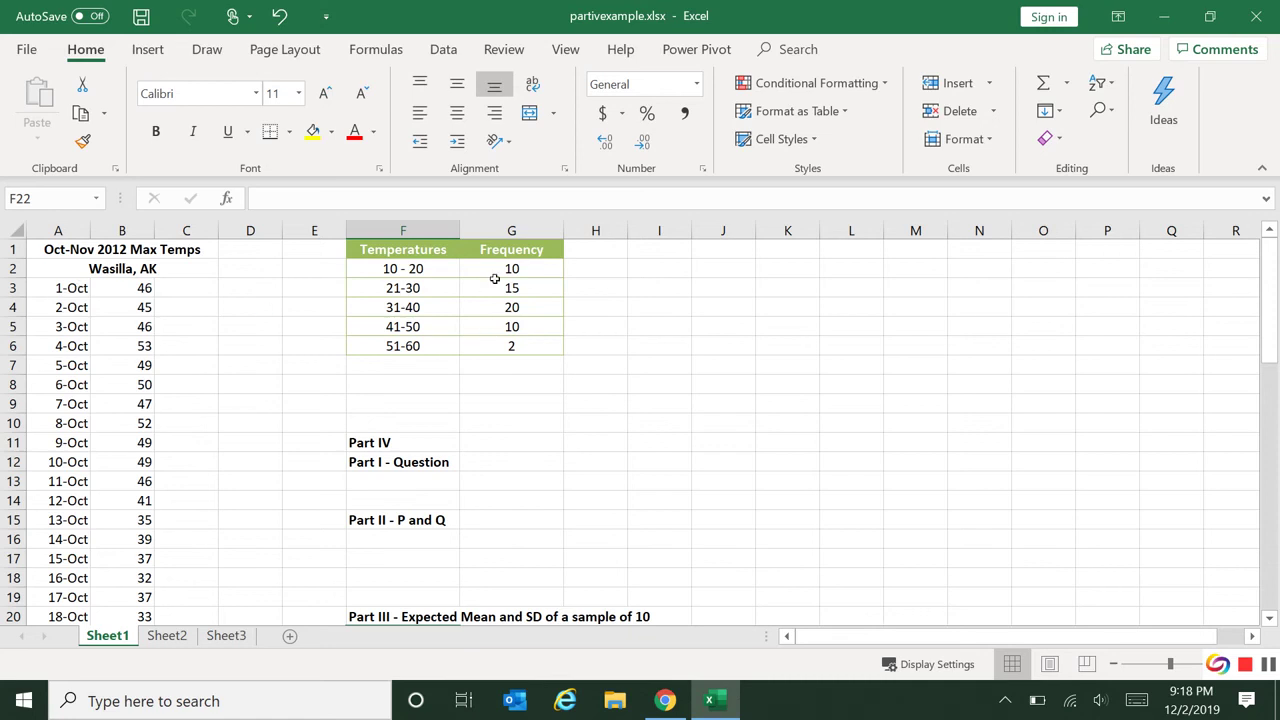
Sort the dates and temperatures in A3:B59 by the Wasilla, AK column from smallest to largest, and select the temperatures in B3:B12
left_click(80, 291)
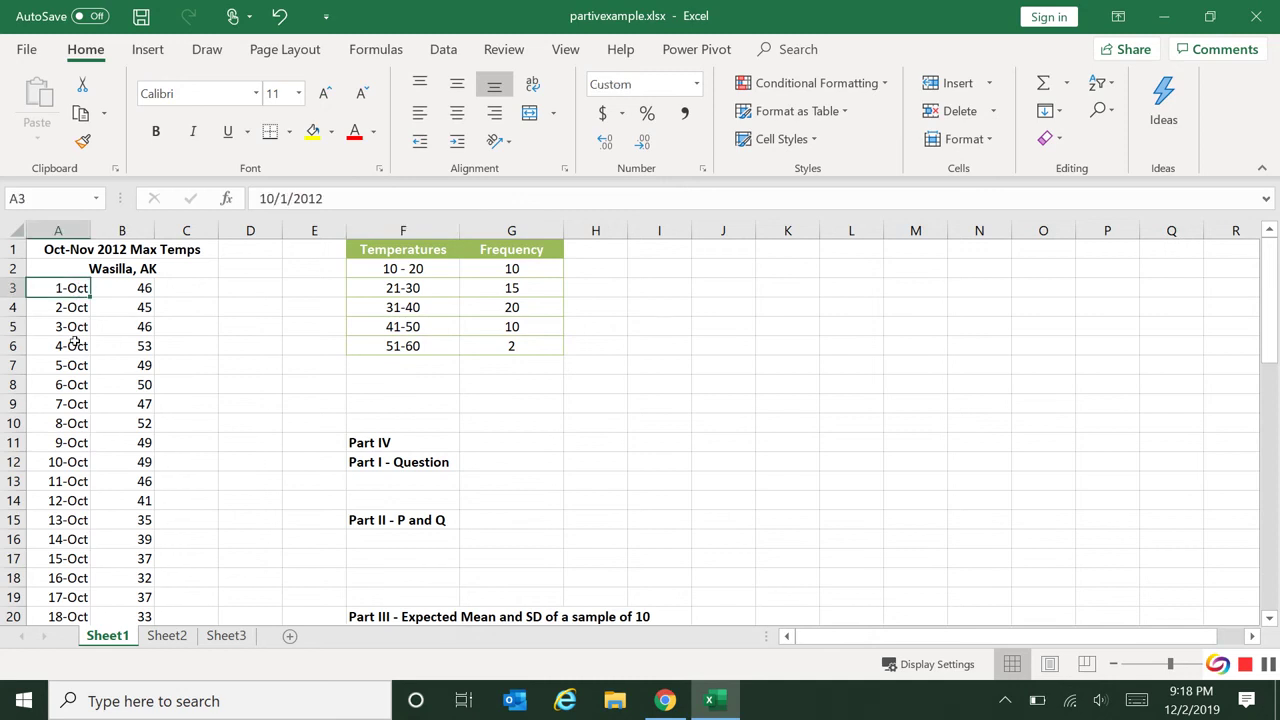
scroll(146, 540, "down", 12)
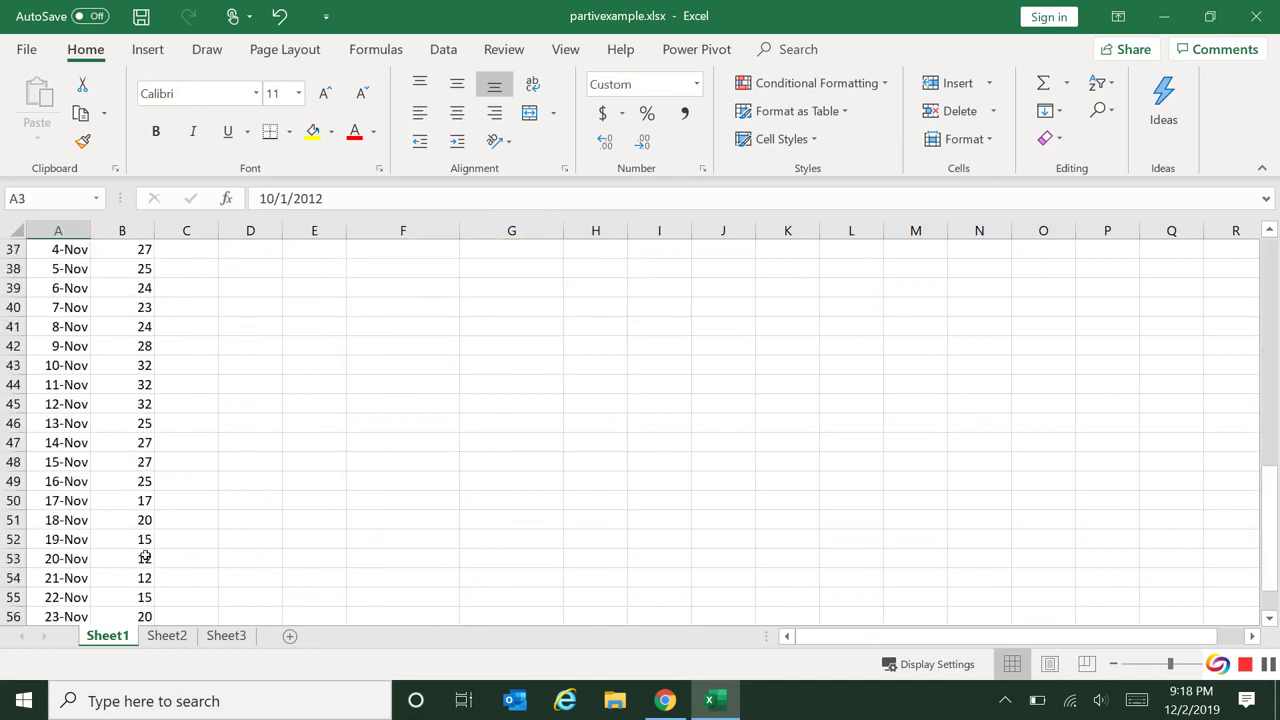
scroll(146, 558, "down", 3)
left_click(145, 500, "shift")
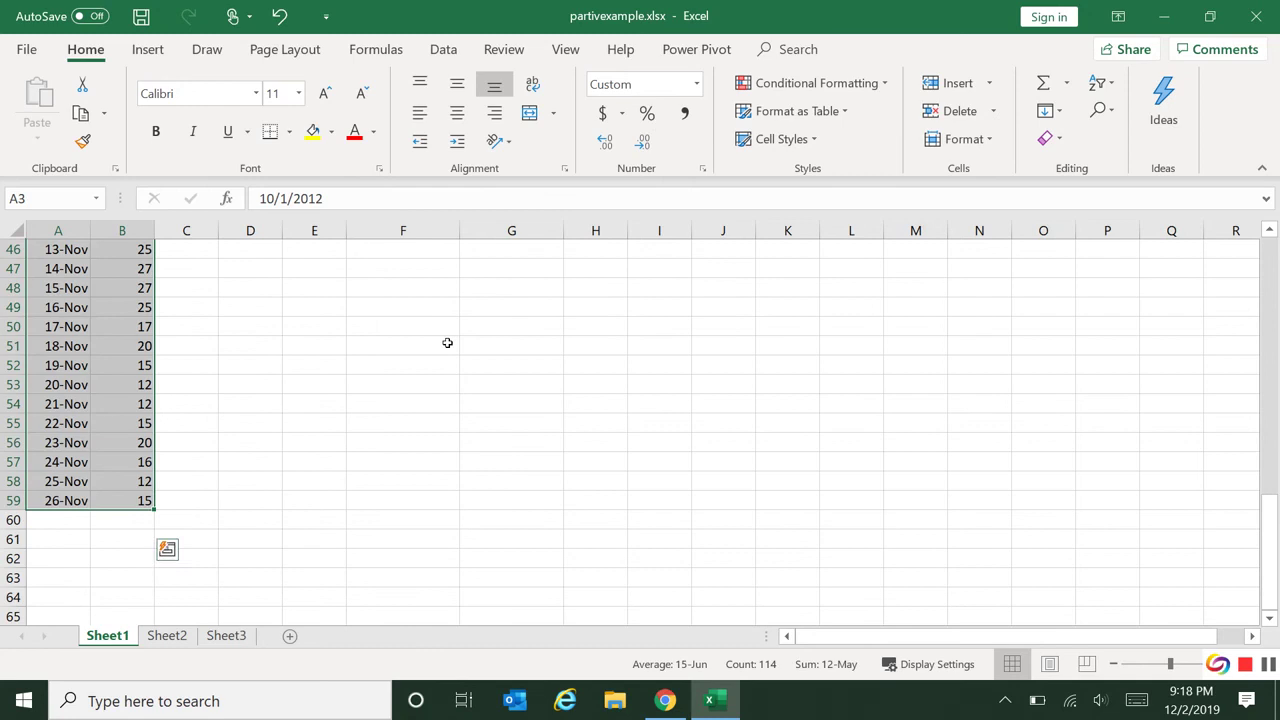
left_click(1100, 83)
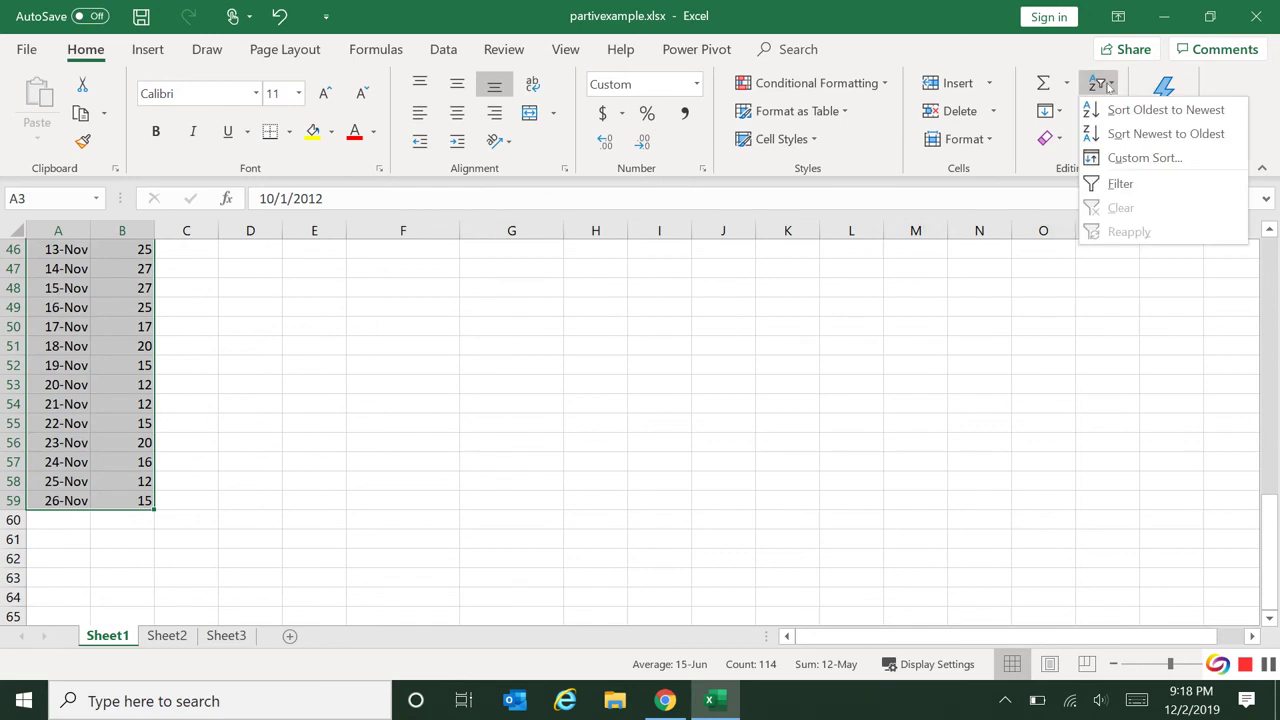
left_click(1120, 160)
left_click(337, 297)
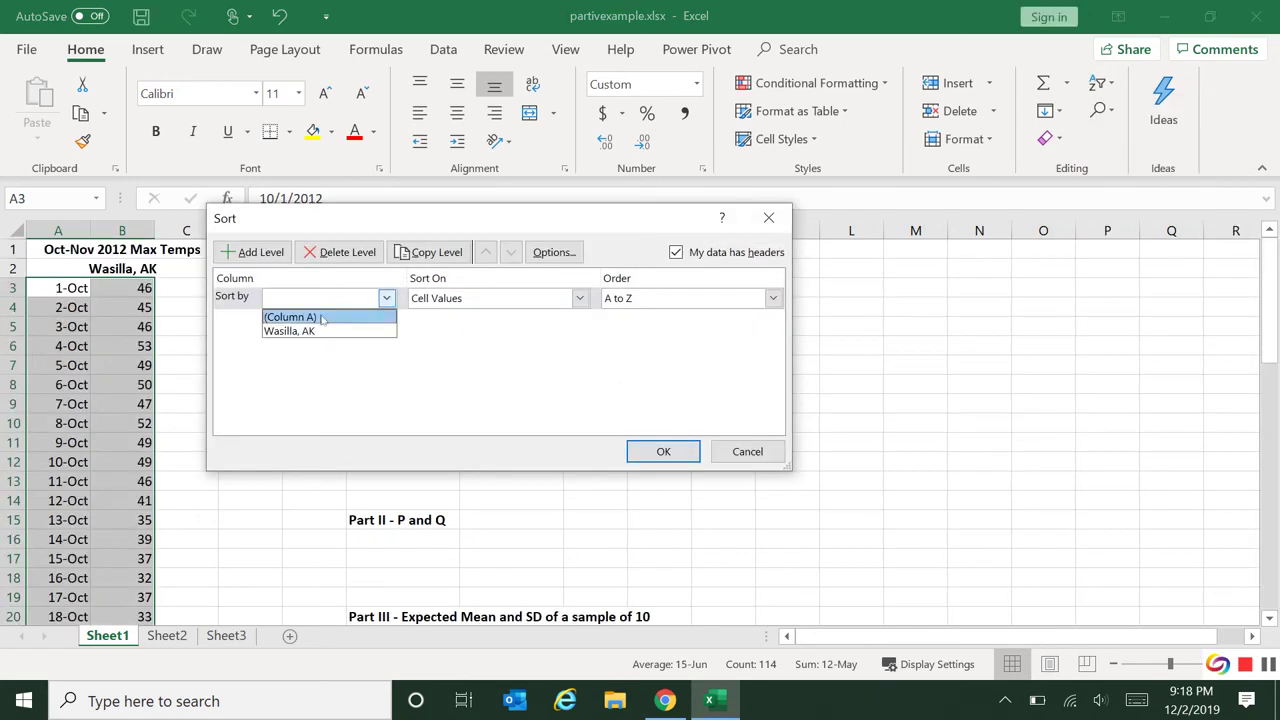
left_click(289, 331)
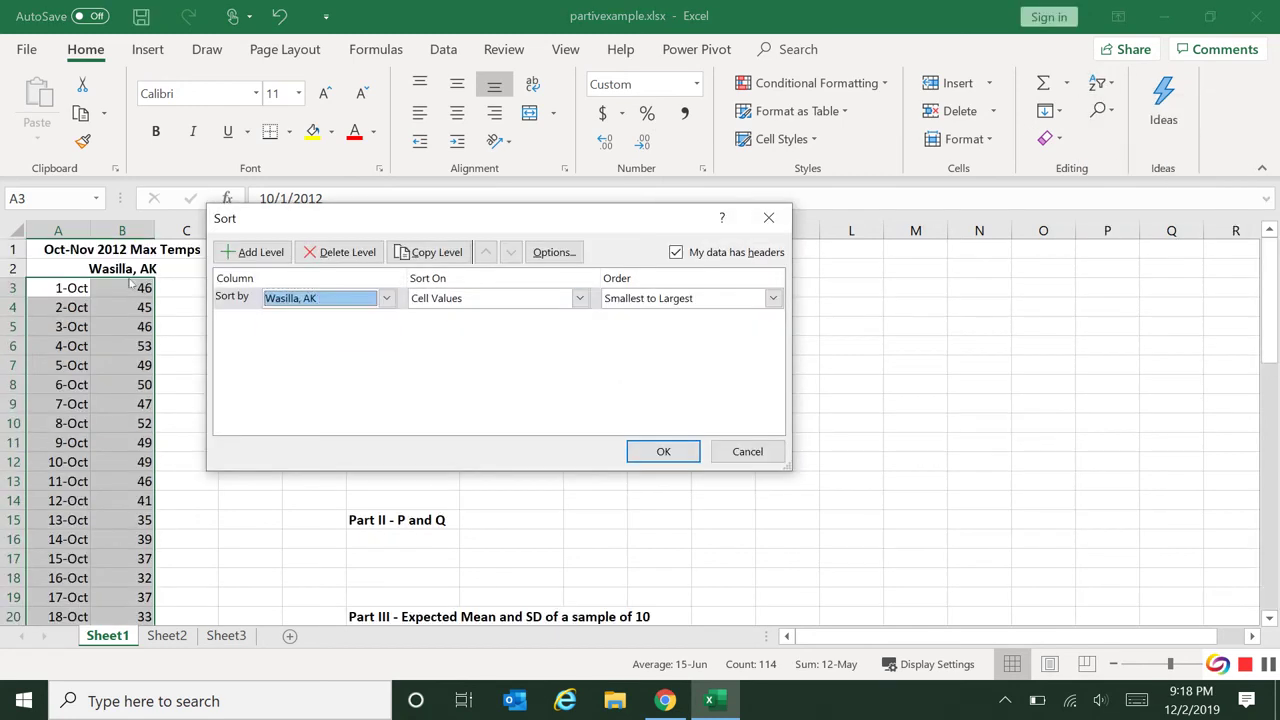
left_click(660, 451)
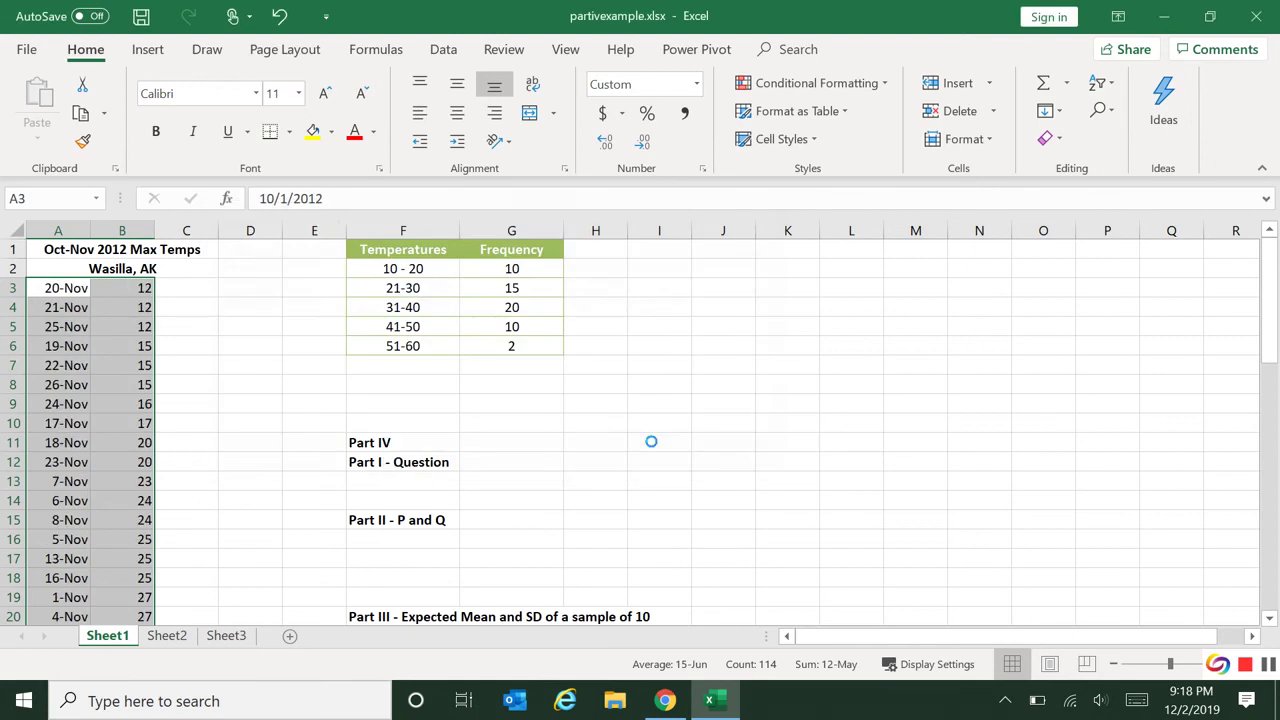
left_click(142, 288)
left_click(139, 460, "shift")
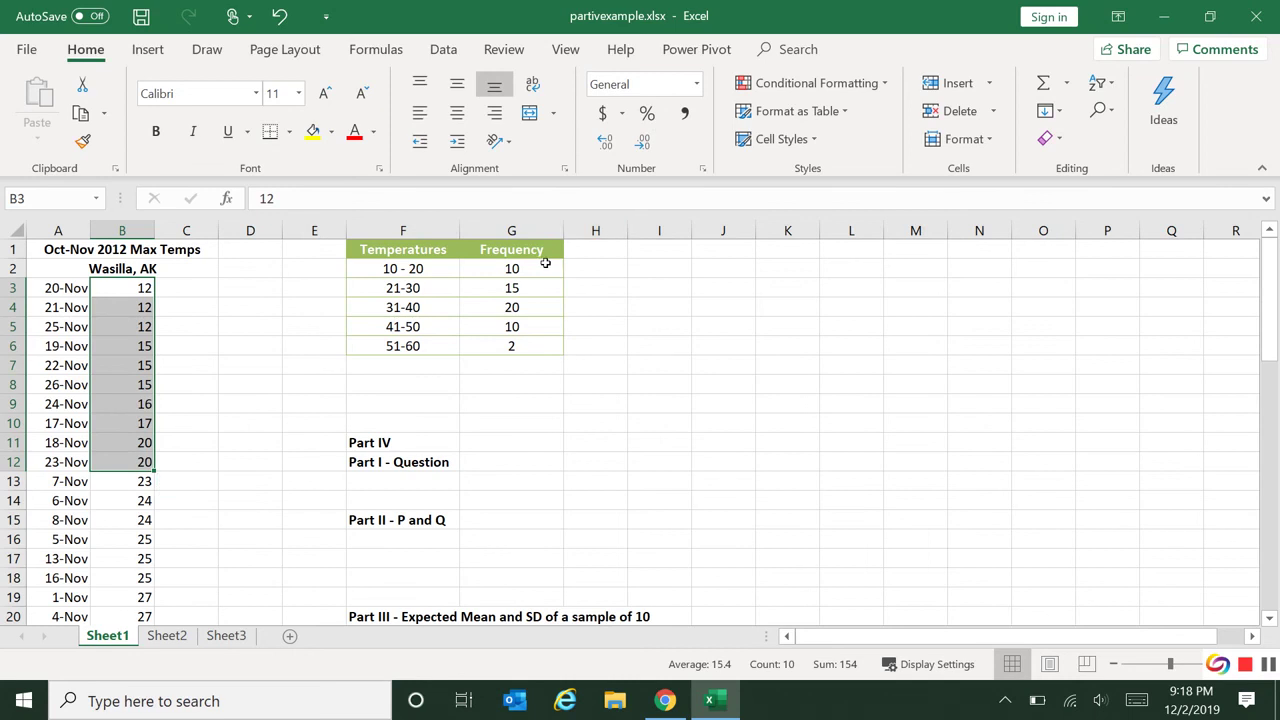
Enter "What is the probability that the temperature will be 41 or above?" in F13 under Part I - Question
left_click(409, 473)
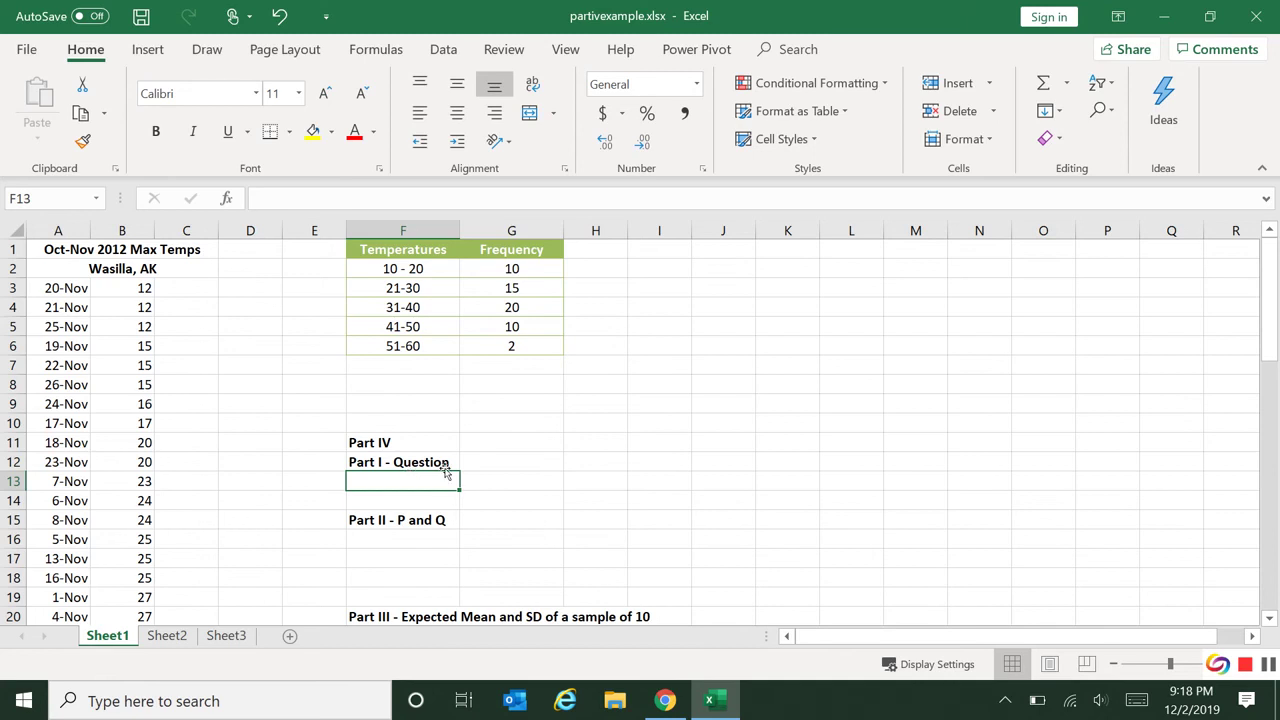
type("What ist he pro")
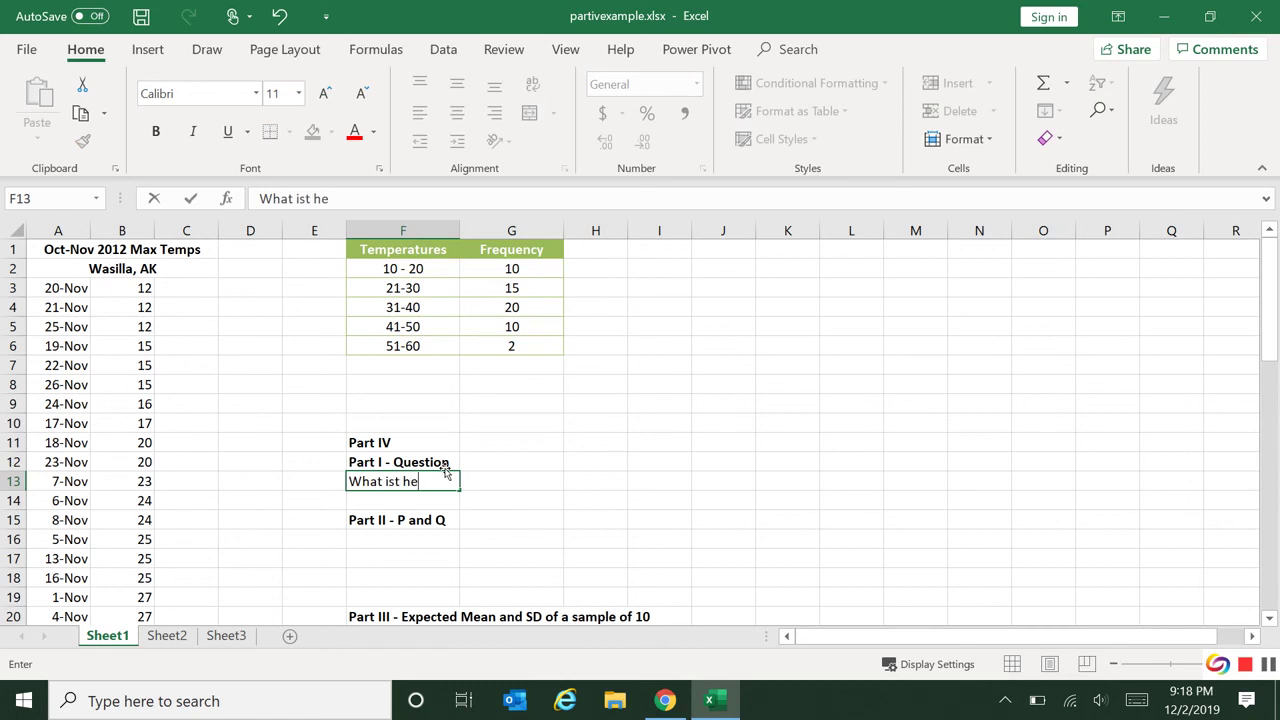
key("BackSpace")
key("BackSpace")
key("BackSpace")
key("BackSpace")
key("BackSpace")
key("BackSpace")
key("BackSpace")
key("BackSpace")
type("the probability that the te")
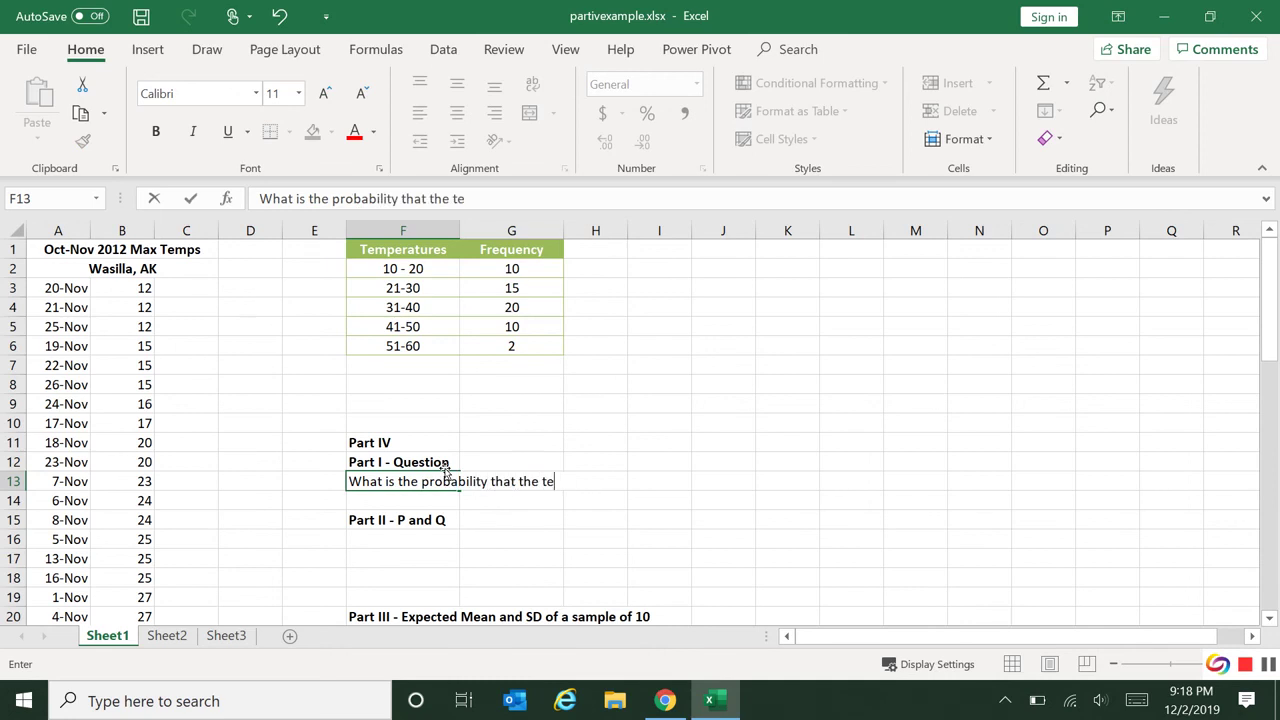
type("mperature will be 41 ")
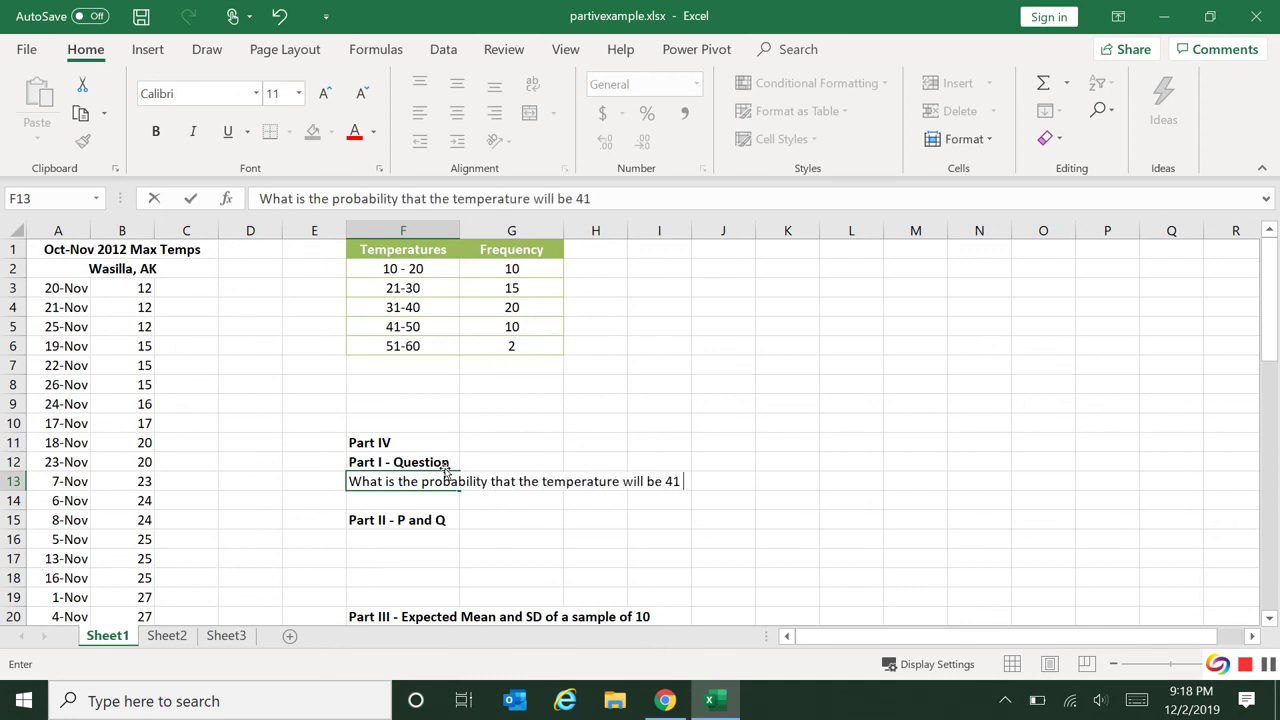
type("or above?")
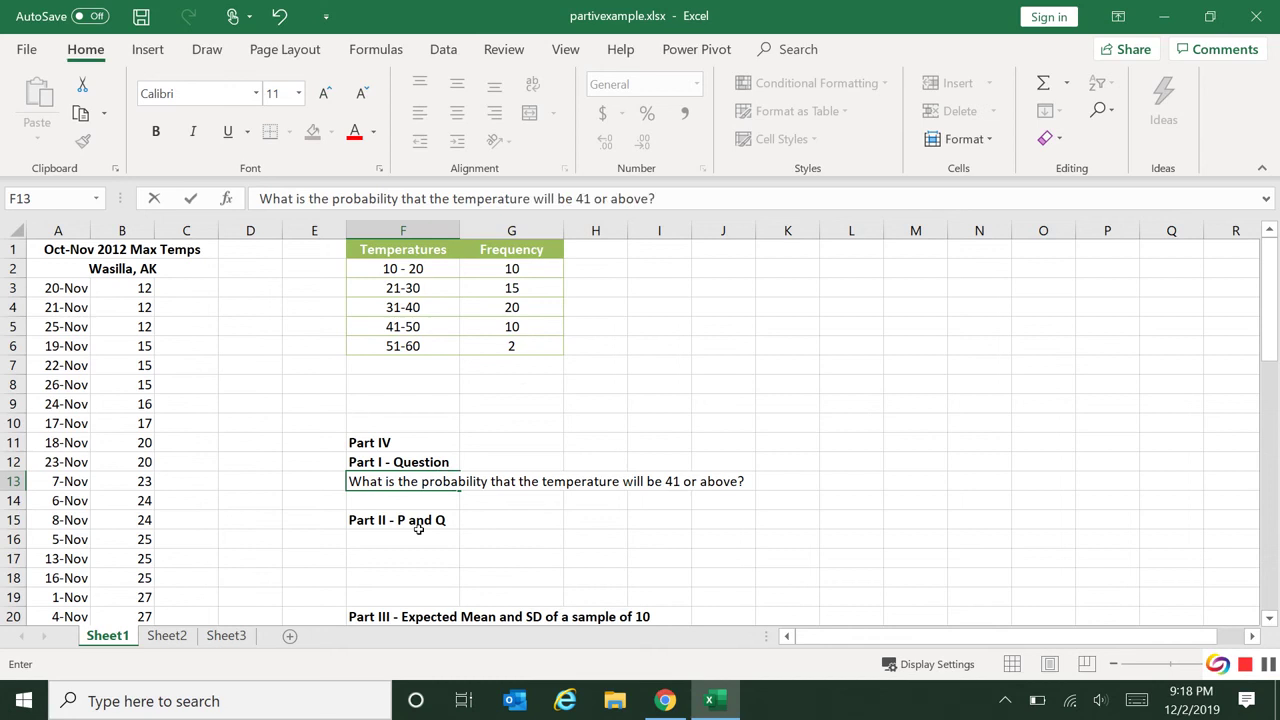
key("Return")
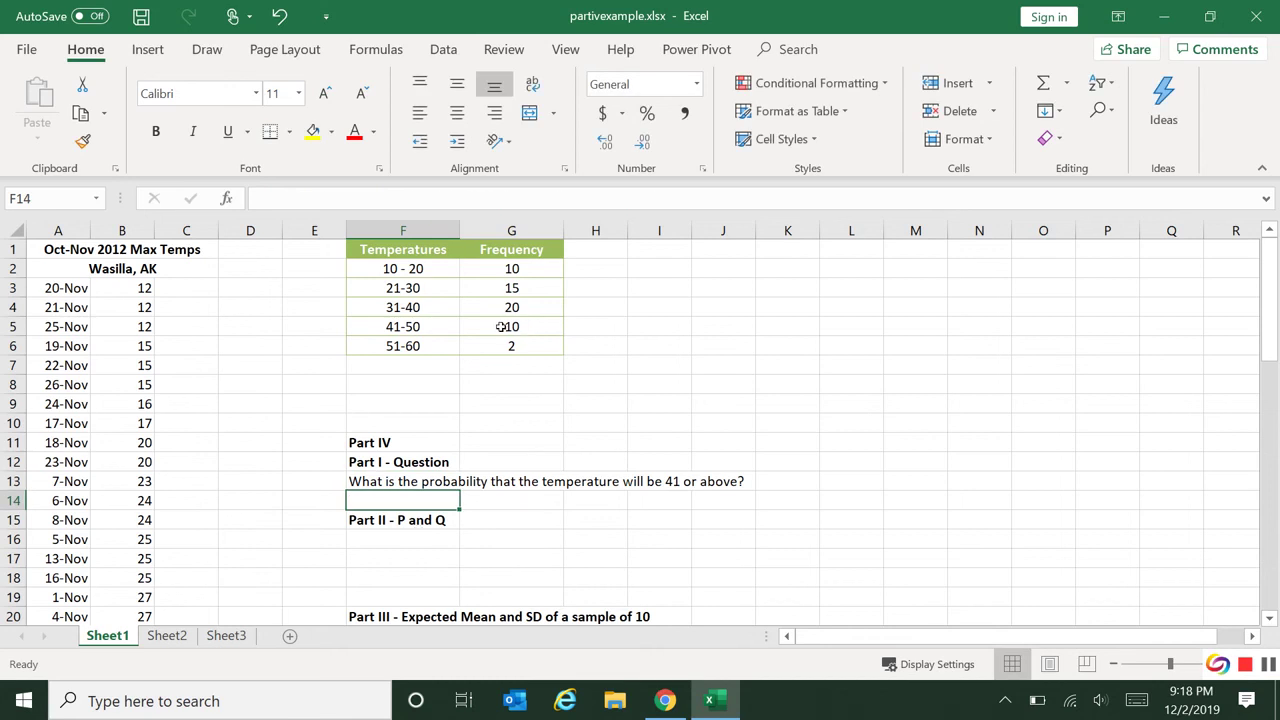
Examine the sorted temperatures of 41 and above at the end of column B
scroll(204, 501, "down", 3)
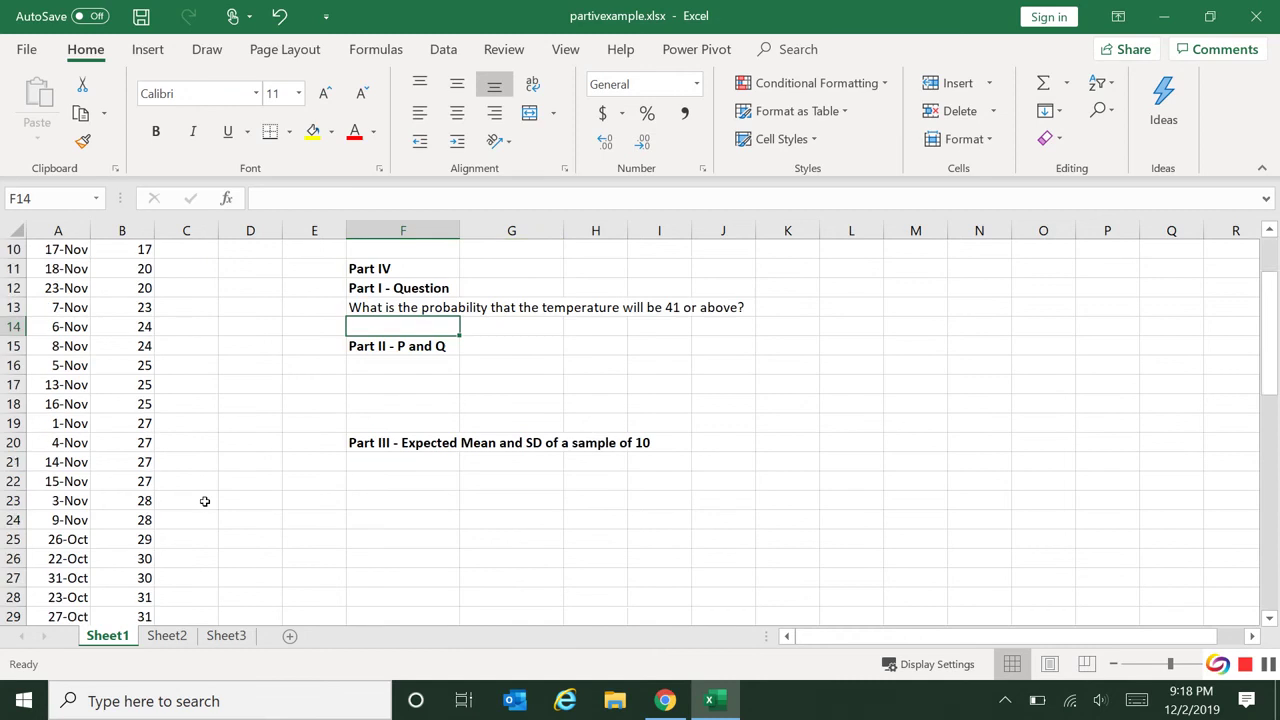
scroll(204, 501, "down", 9)
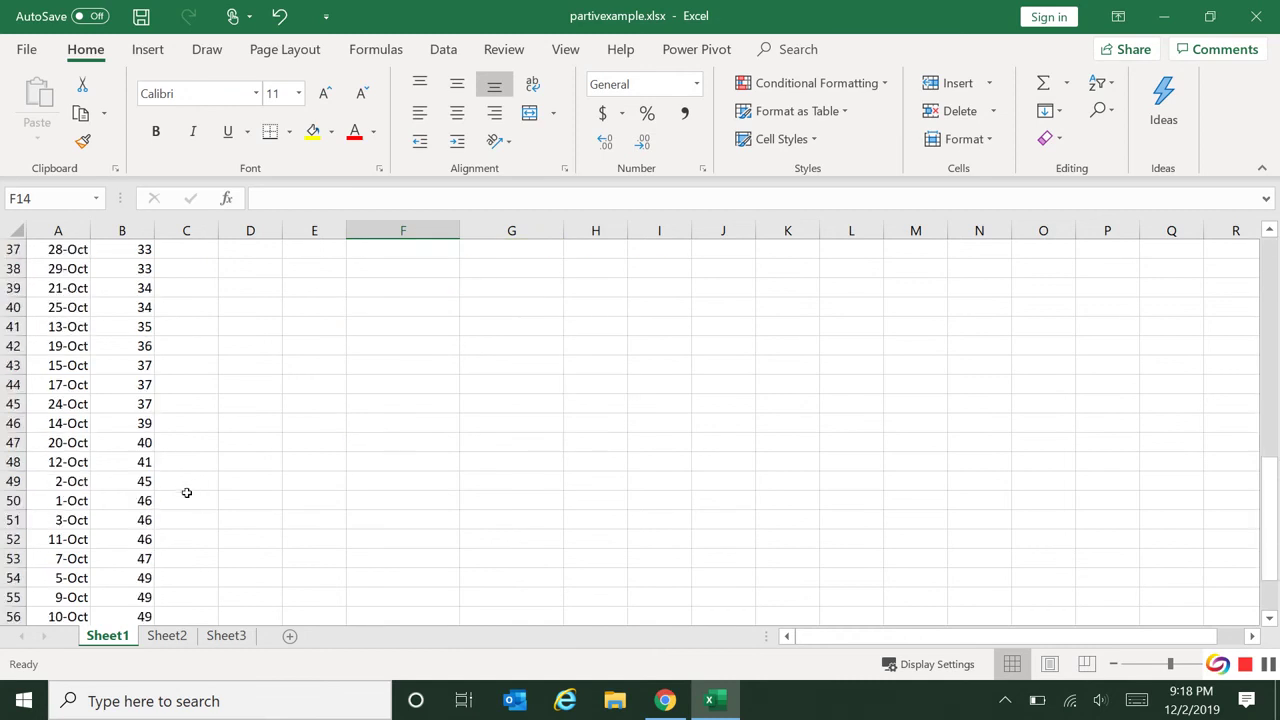
left_click(133, 478)
scroll(136, 505, "down", 3)
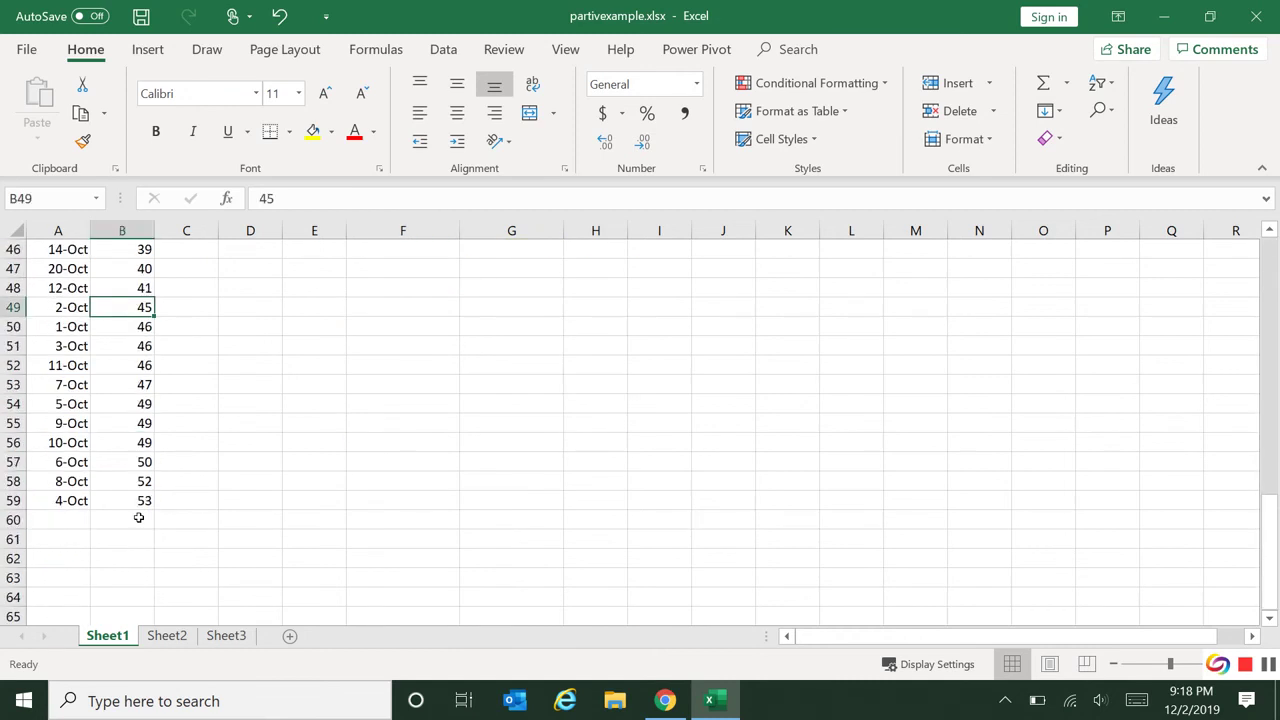
left_click(131, 497, "shift")
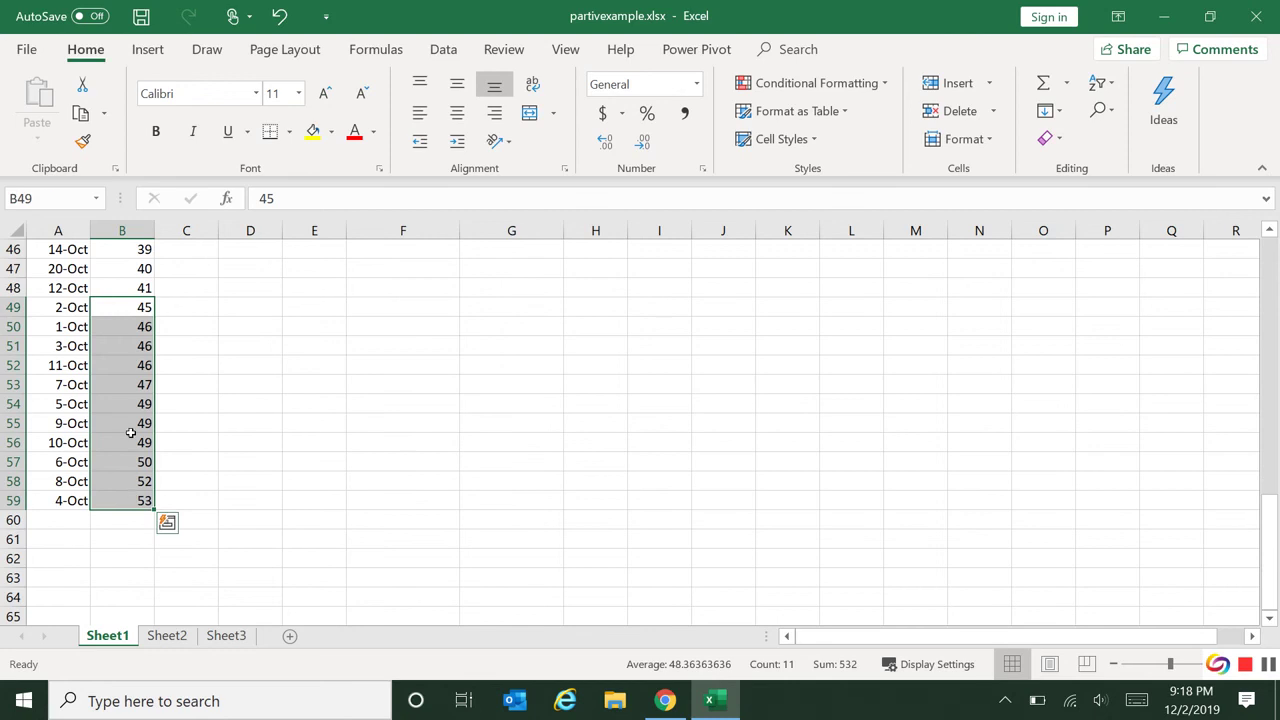
left_click(130, 287)
scroll(265, 505, "up", 5)
scroll(275, 515, "up", 10)
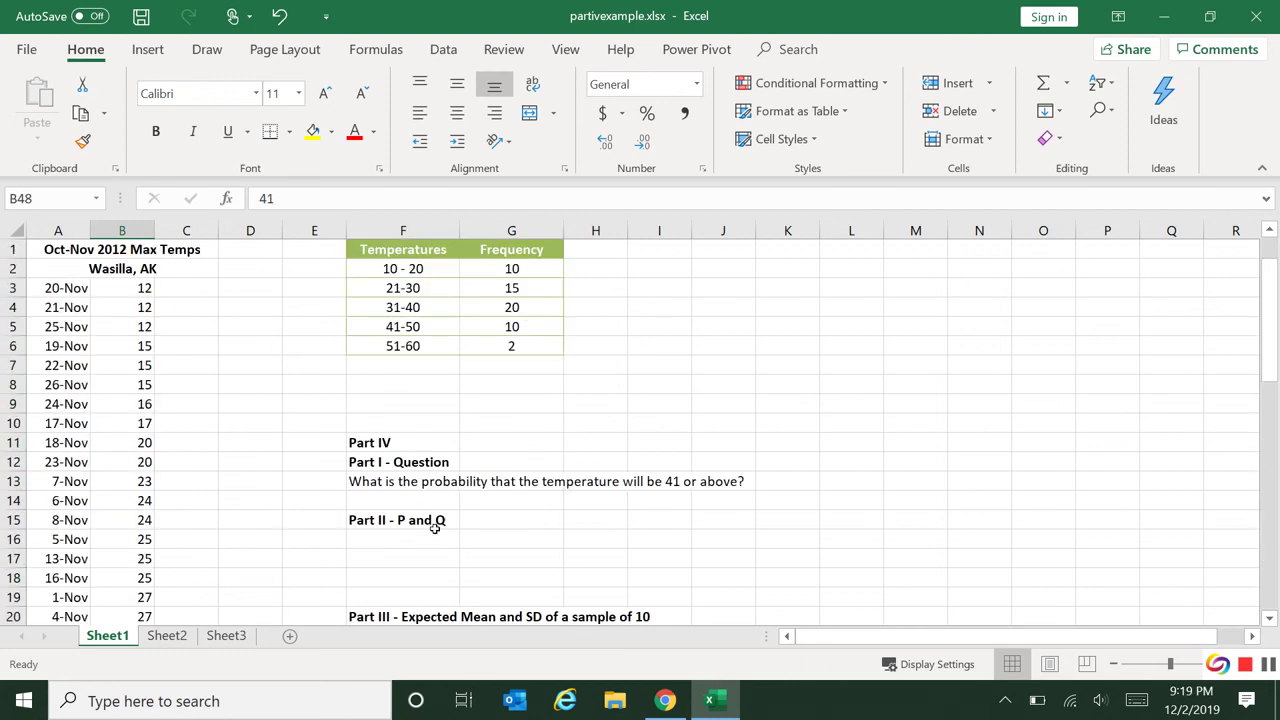
Enter "x = 10 + 2 = 12" in F16 under Part II, using the frequencies of the 41-50 and 51-60 classes
left_click_drag(515, 328, 518, 346)
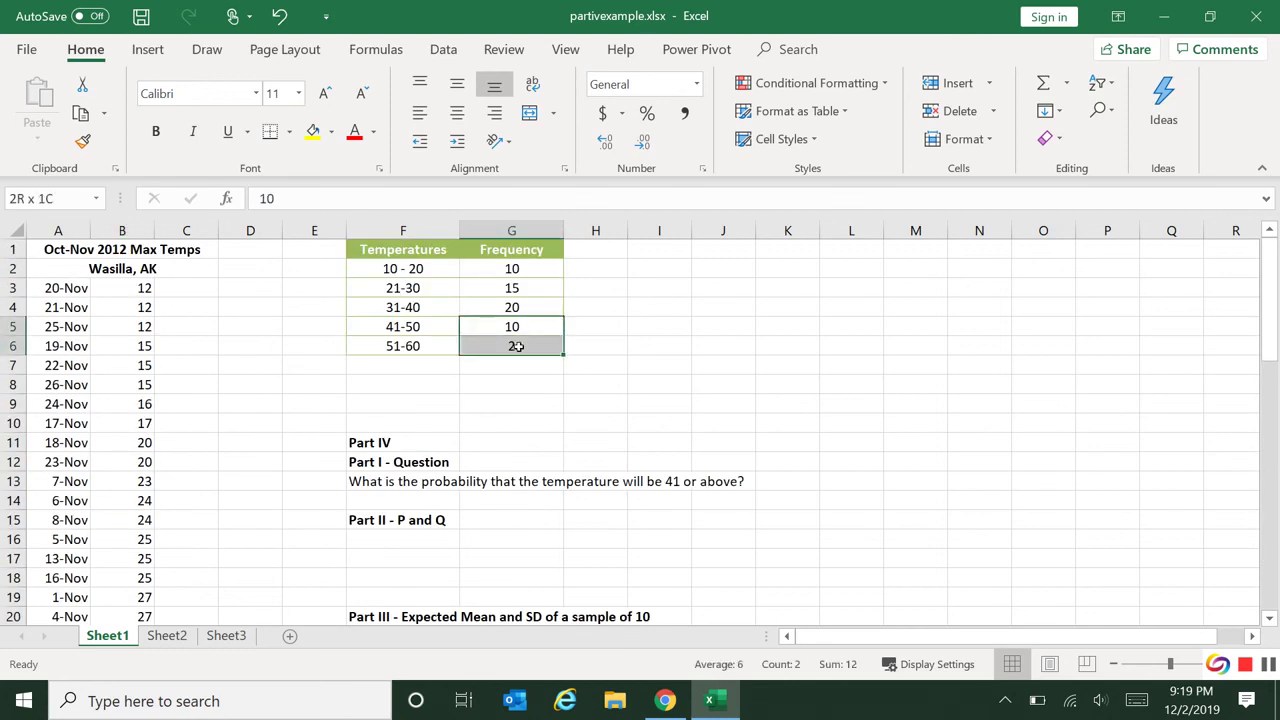
left_click(378, 532)
type("x = 10 + 2 = 12")
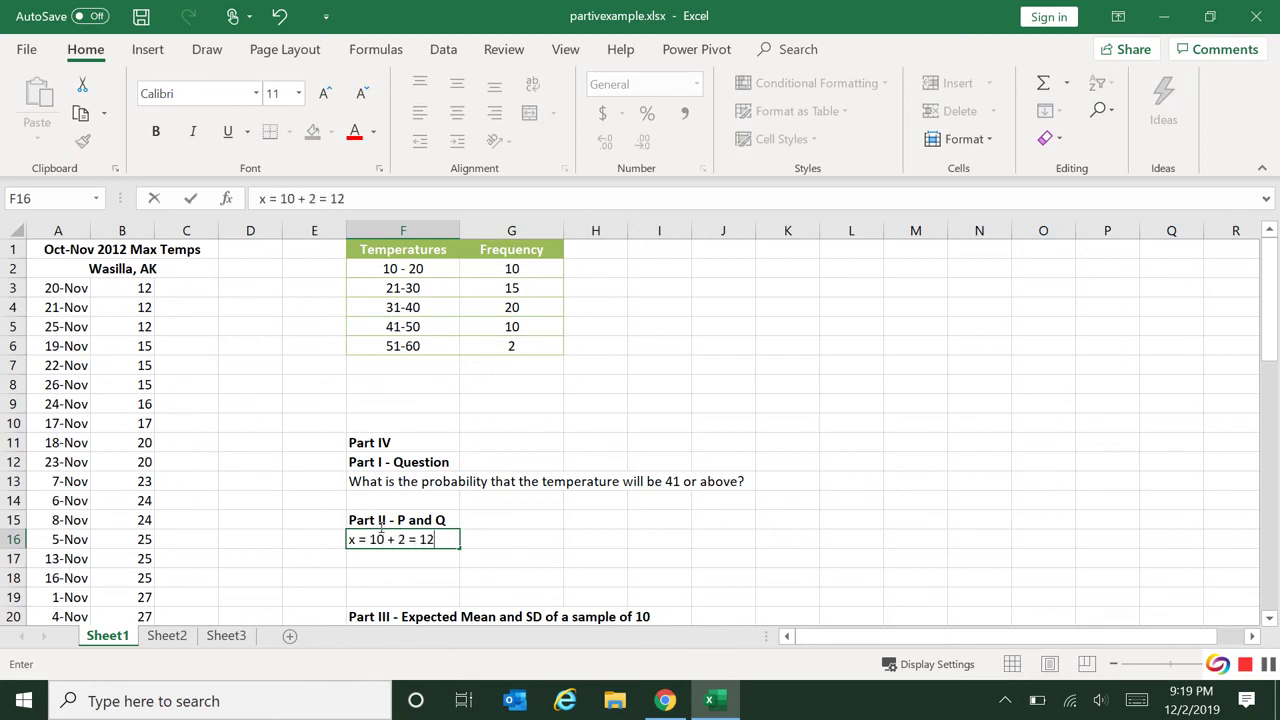
key("Return")
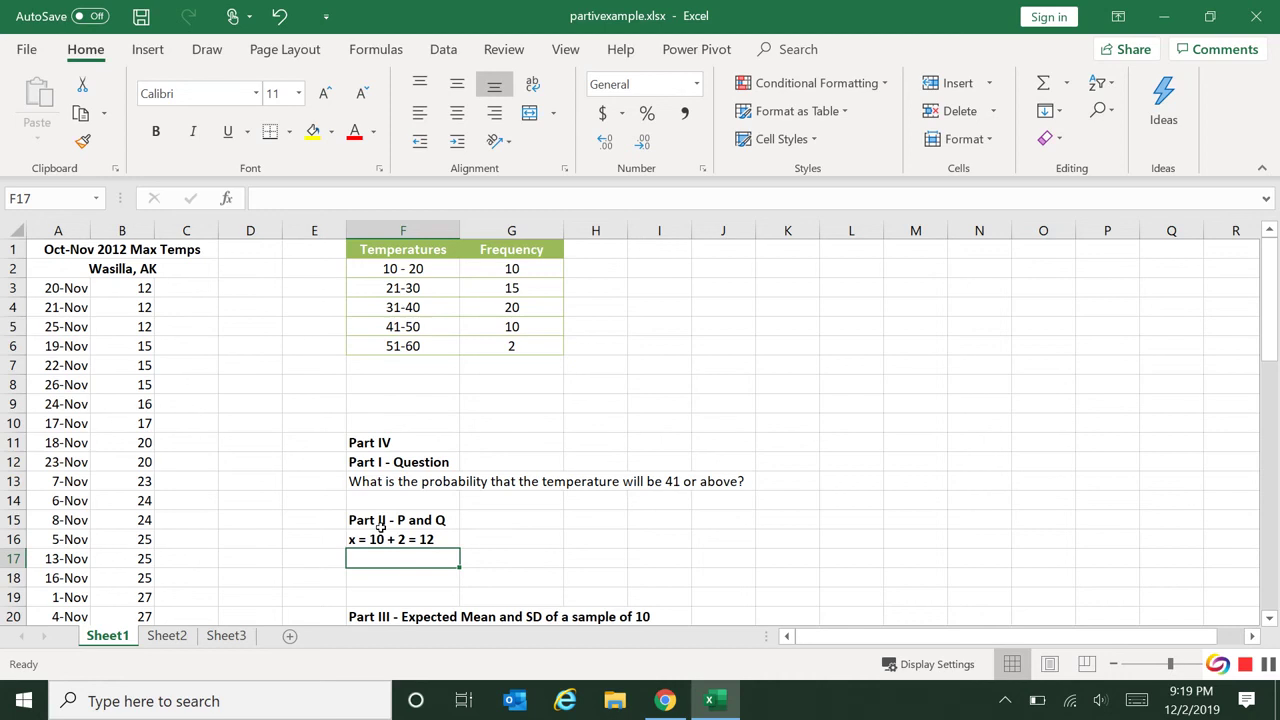
Enter "p = x/n =" in F17 as text
type("part II ")
type(" = ")
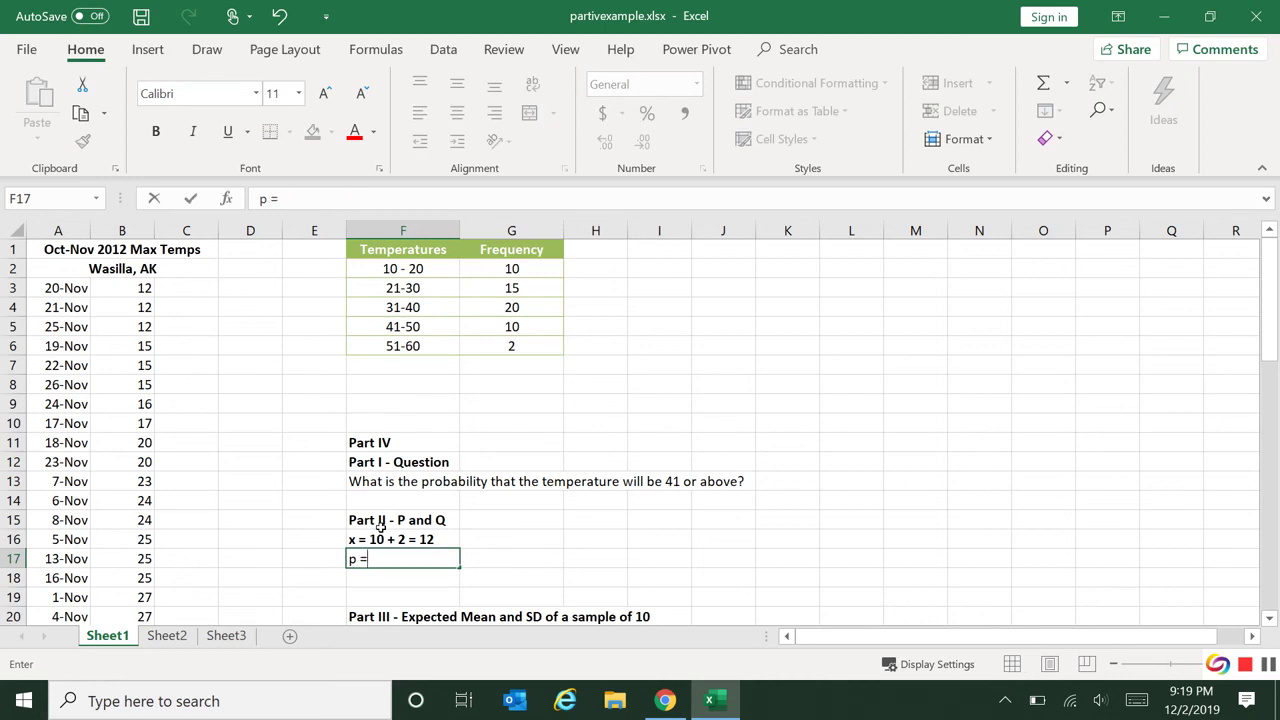
type("x/n =")
Select all temperatures in B3:B59 to check how many values there are
left_click(132, 288)
scroll(140, 481, "down", 6)
scroll(140, 481, "down", 9)
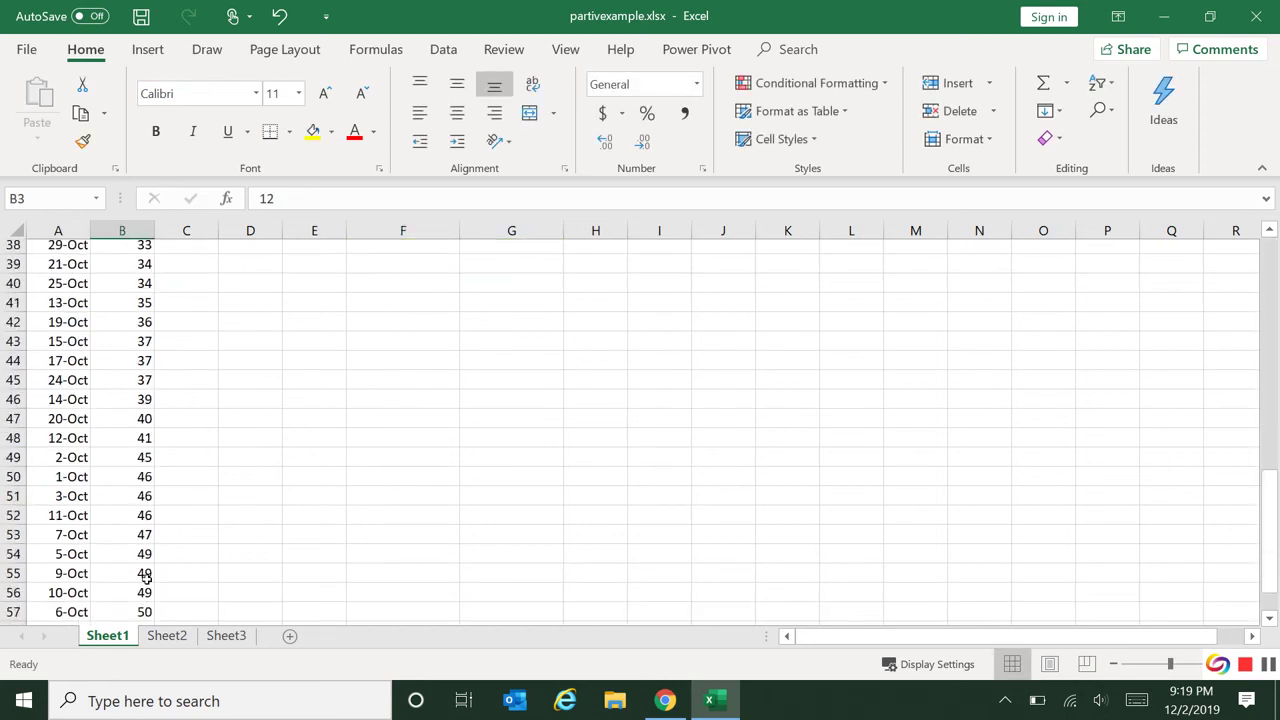
left_click(140, 500, "shift")
scroll(217, 526, "up", 15)
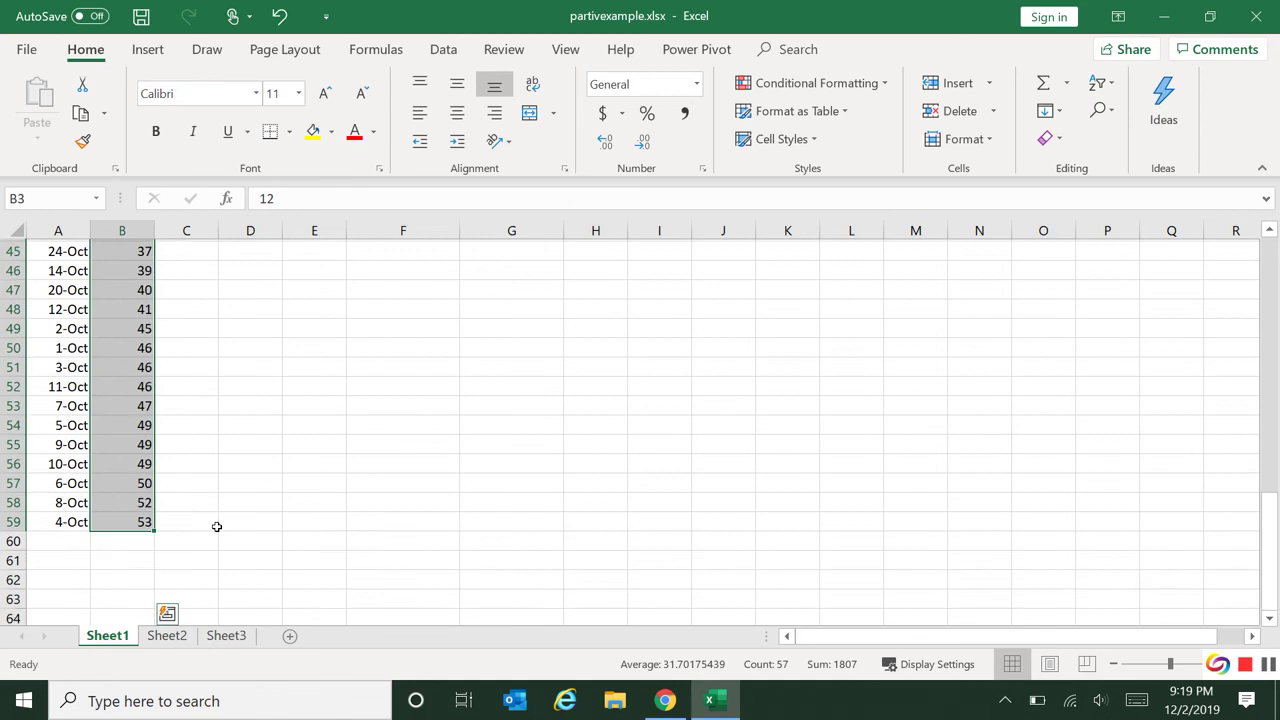
Sum the frequencies in G2:G6 with AutoSum, placing the total in G7
left_click(596, 304)
left_click_drag(512, 268, 512, 345)
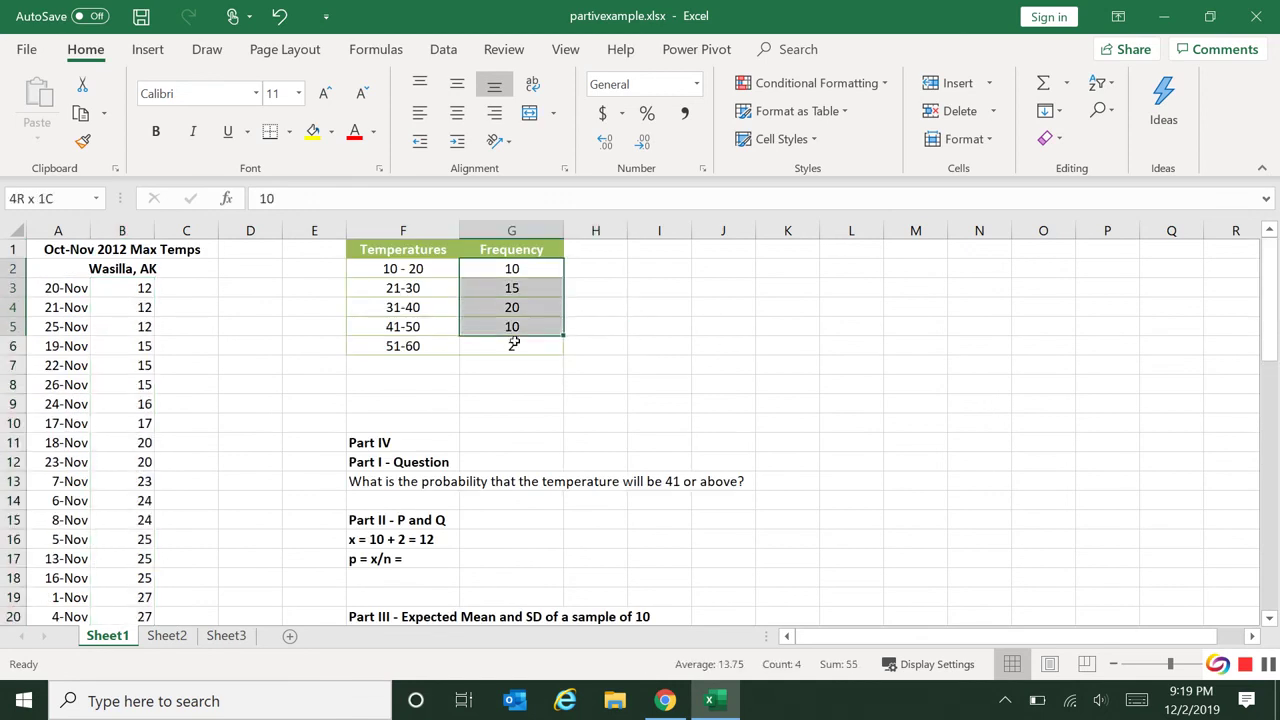
left_click(1066, 83)
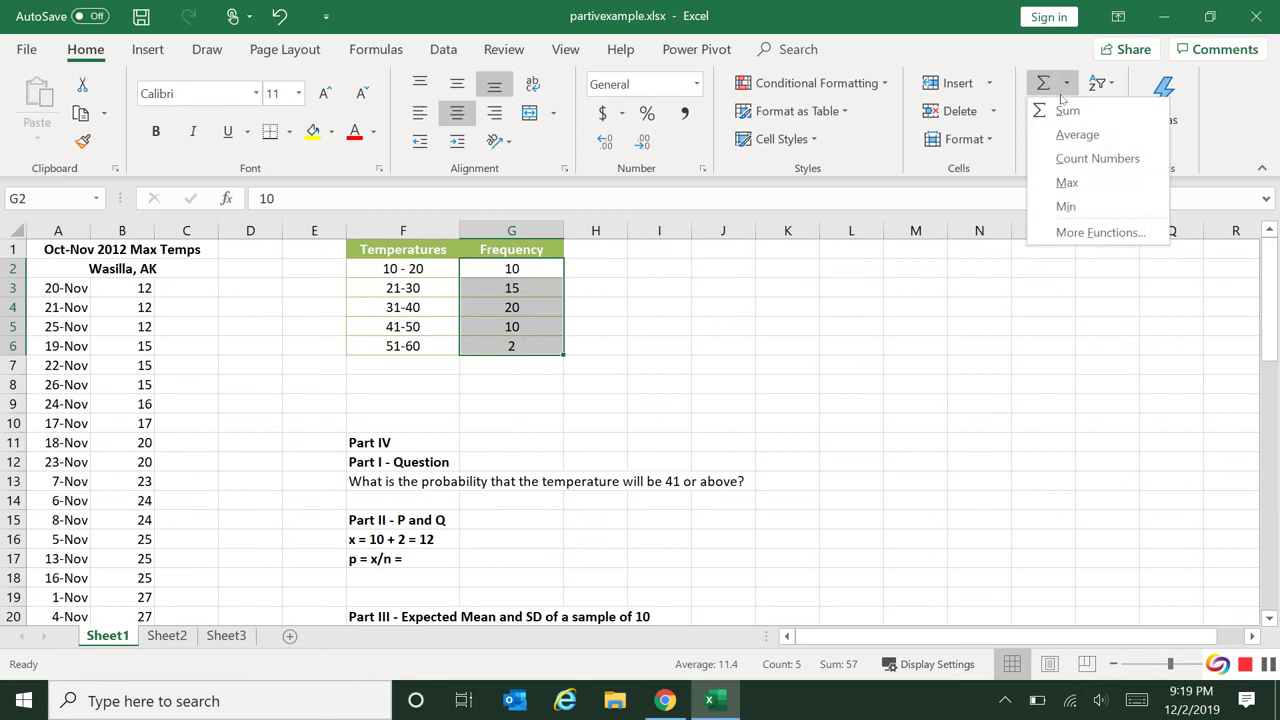
left_click(1060, 108)
Calculate p in F17 with the formula =12/57
left_click(413, 557)
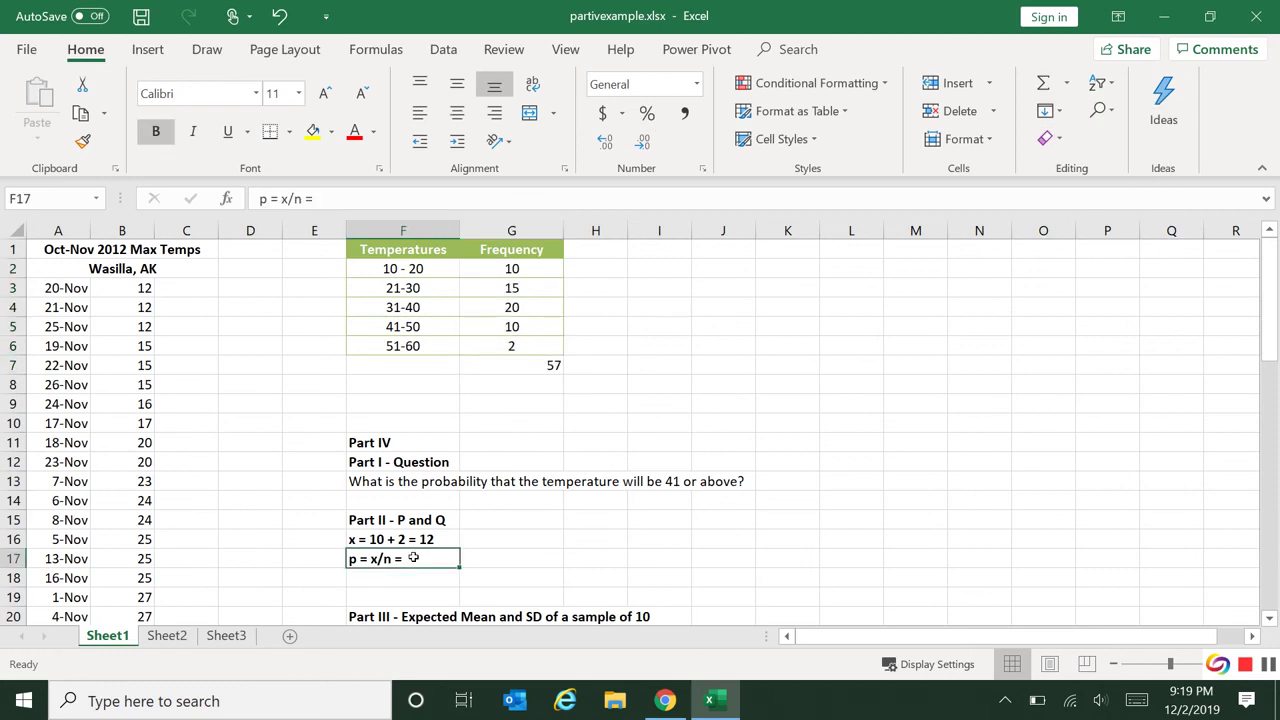
type("=")
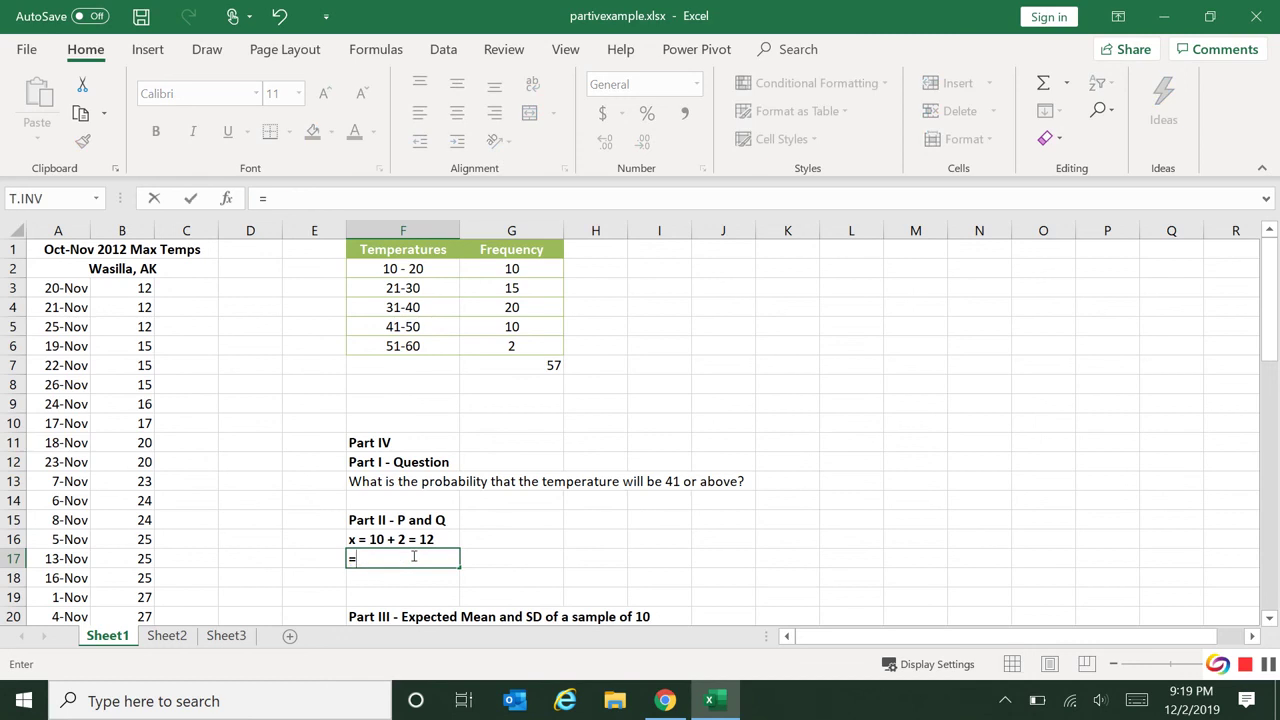
type("12/47")
key("Return")
left_click(413, 558)
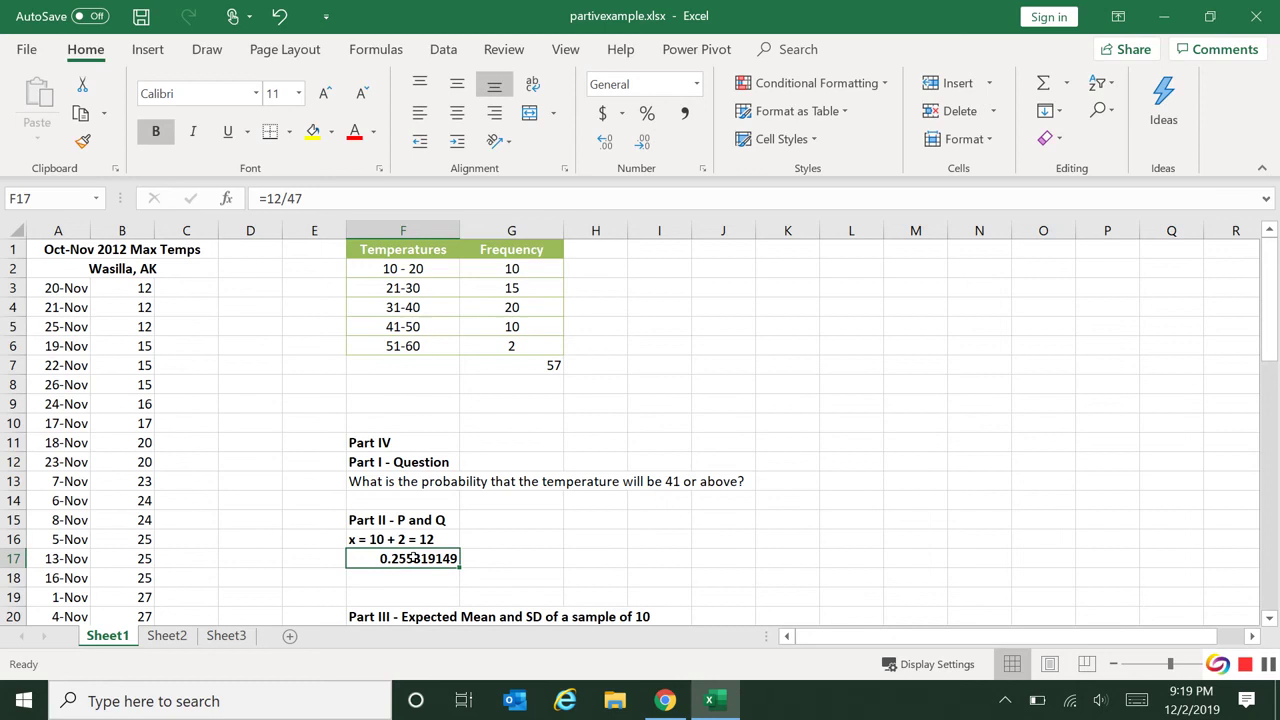
left_click(347, 190)
key("Left")
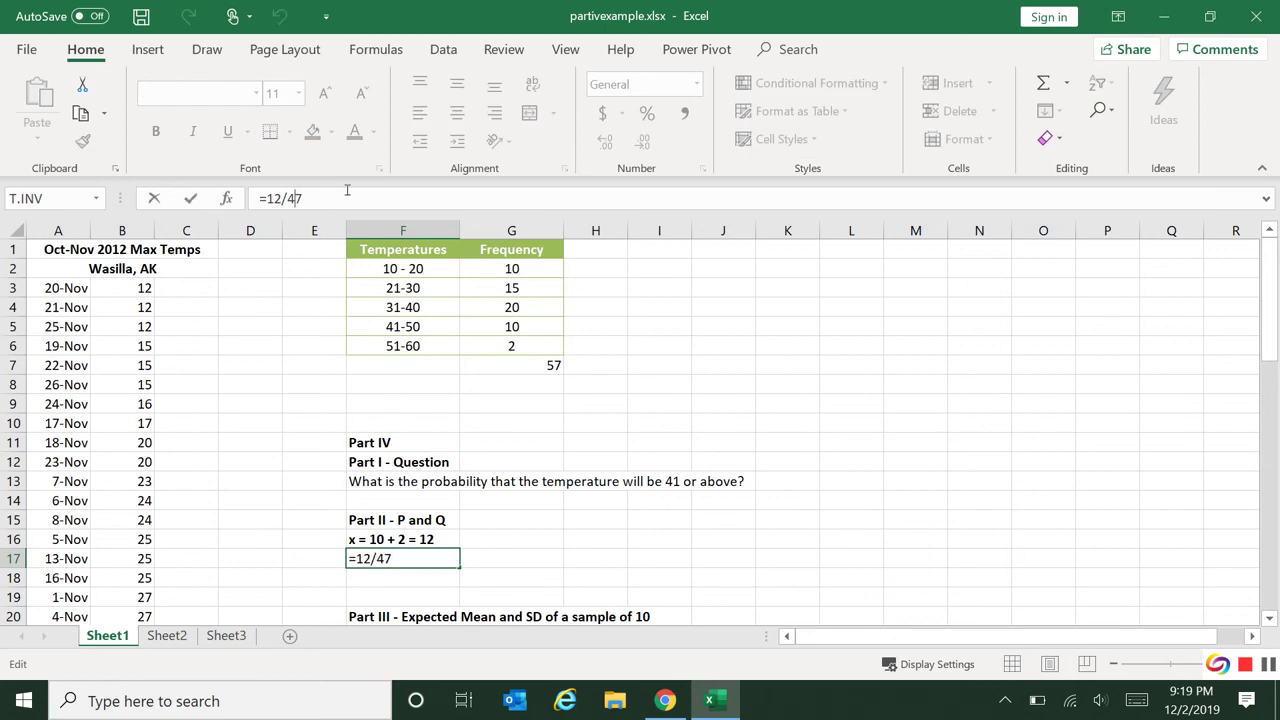
key("BackSpace")
type("5")
key("Return")
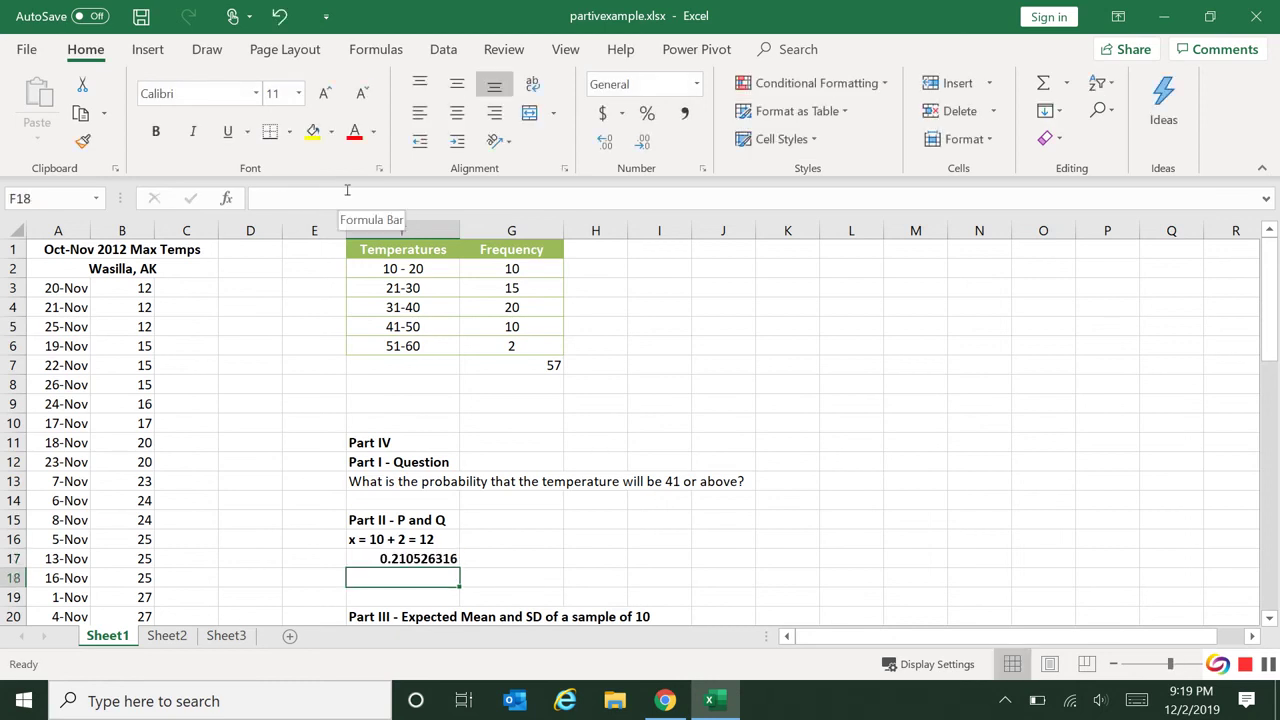
Label the results in the adjacent column with "p" in G17 and "q" in G18
key("Up")
key("Right")
type("p")
key("Return")
type("a")
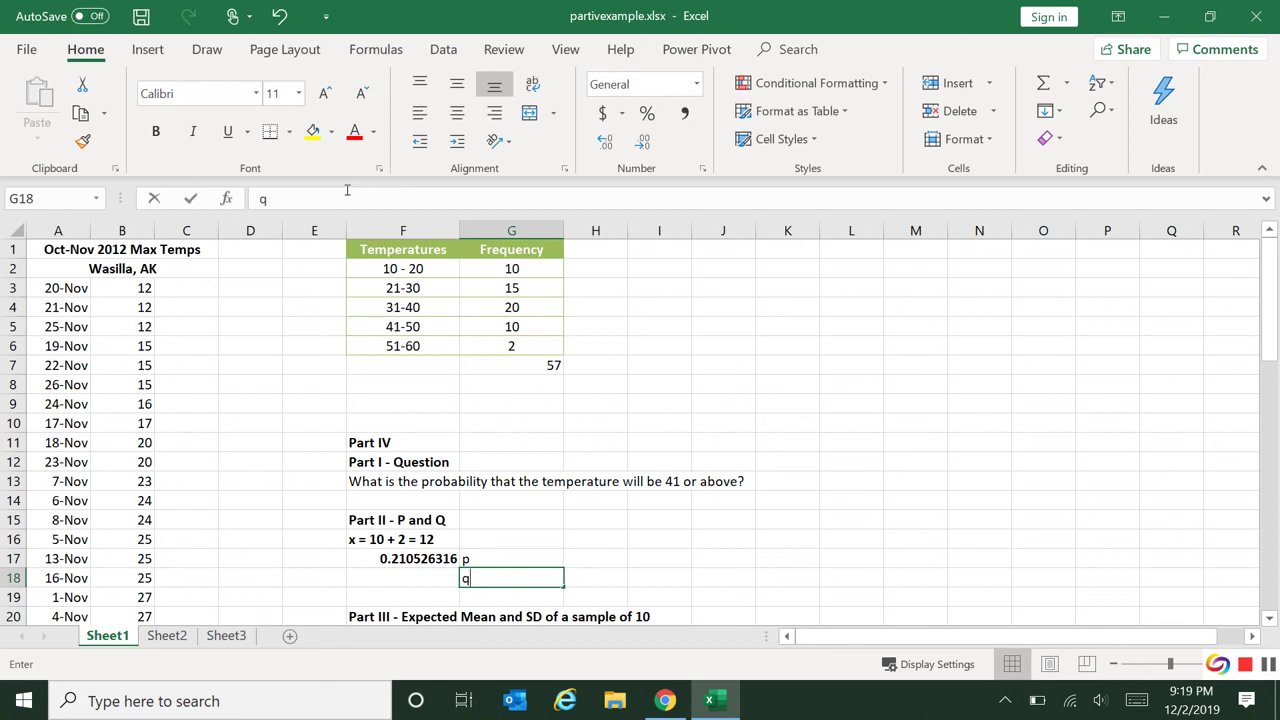
key("Left")
Calculate q in F18 with the formula =1-F17
type("=a")
key("BackSpace")
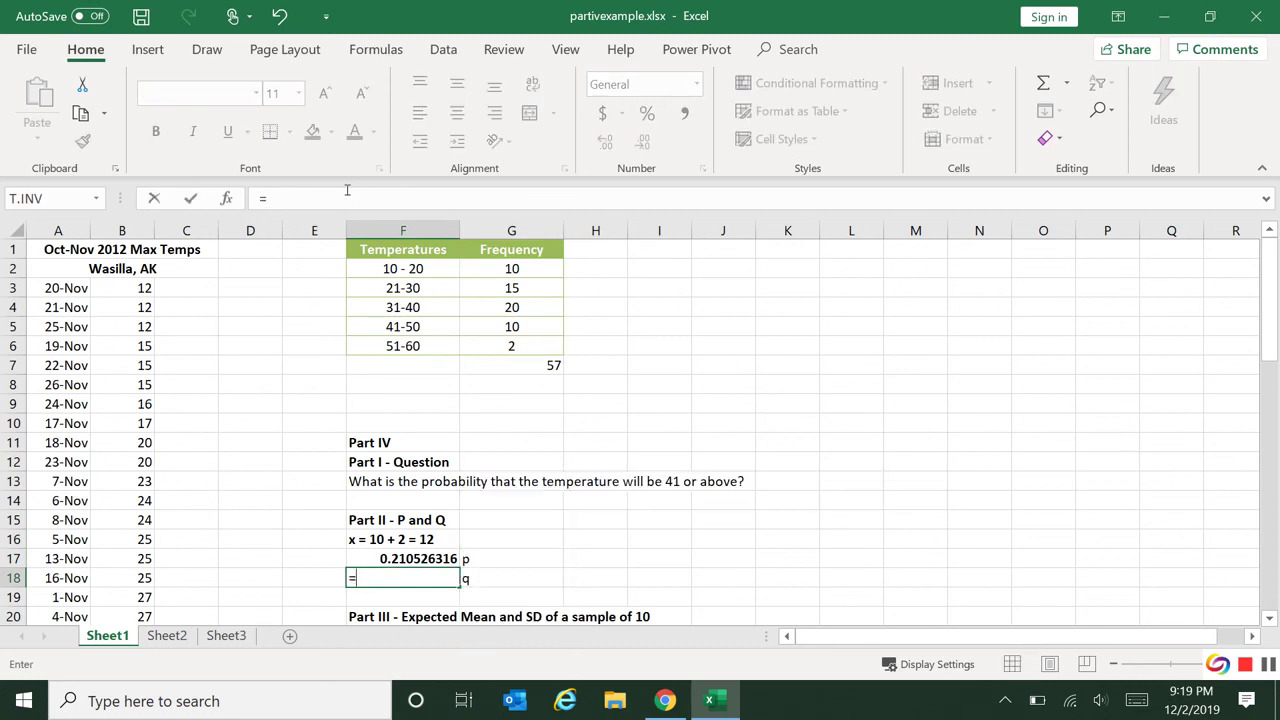
type("1-")
key("Up")
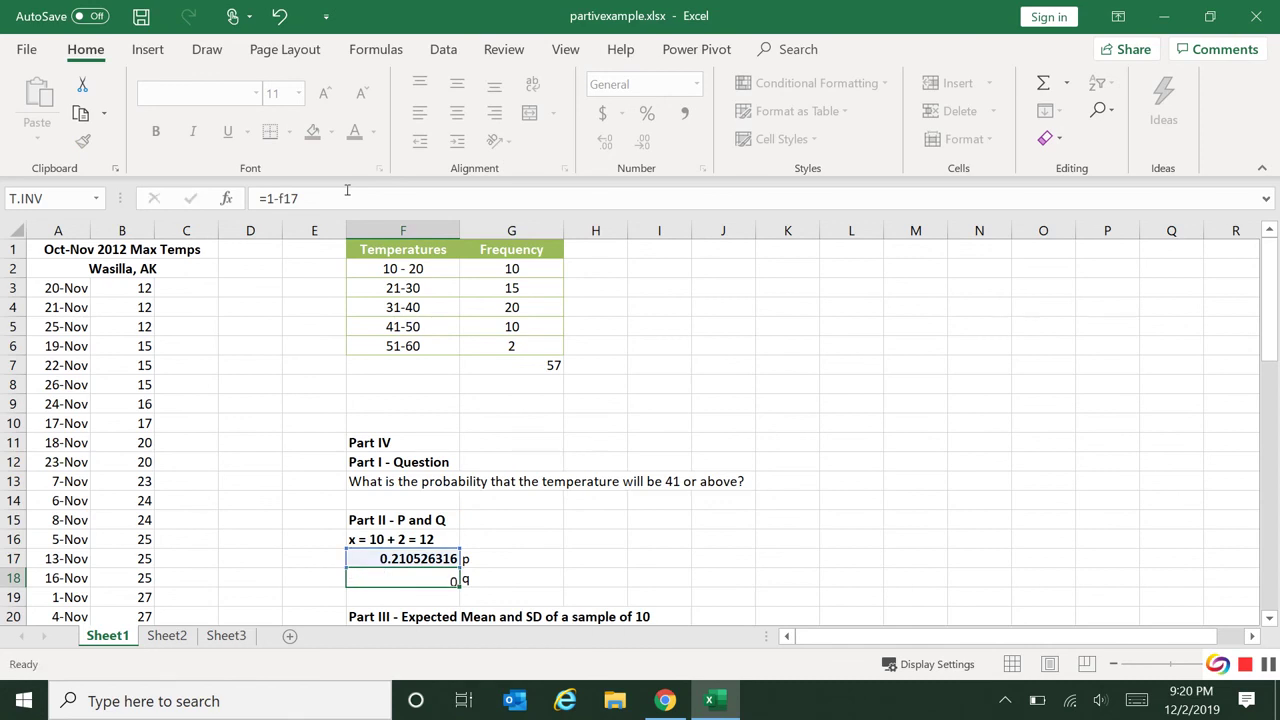
Finish the q formula in F18 and enter "Mean = np = (10)(.21) = 21" in F21 under the Part III heading
key("Return")
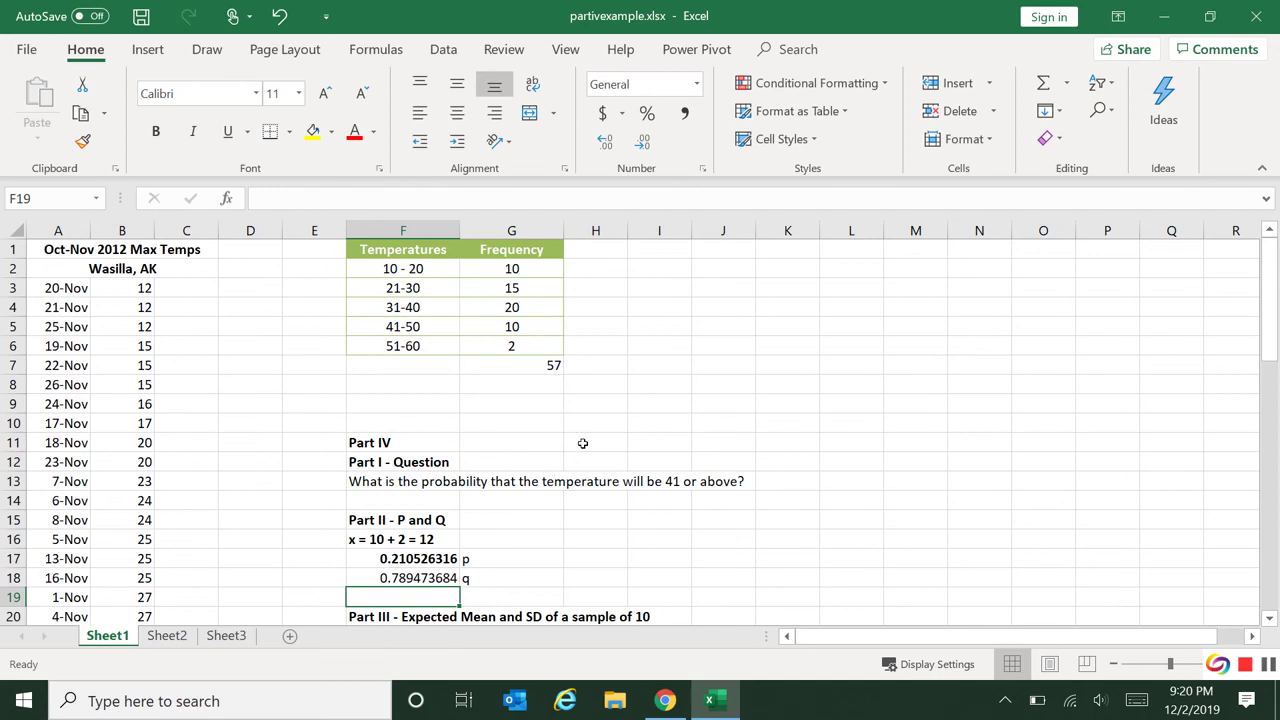
scroll(580, 489, "down", 3)
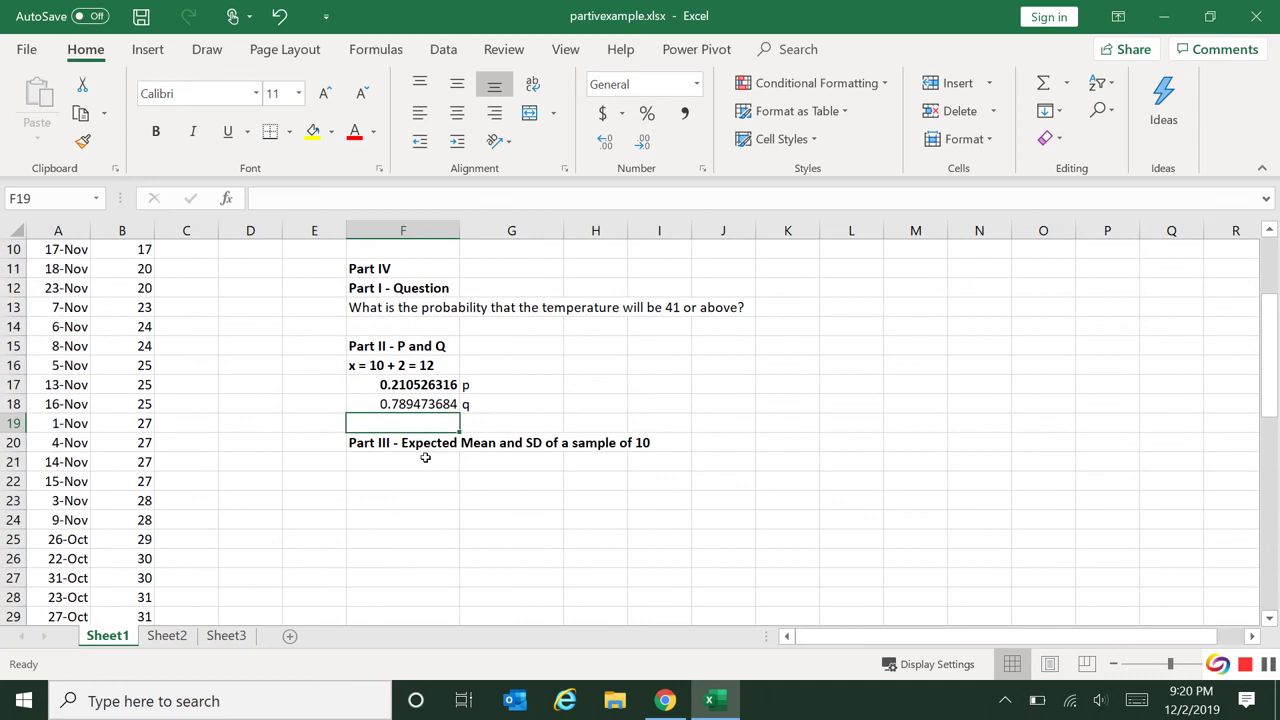
left_click(424, 457)
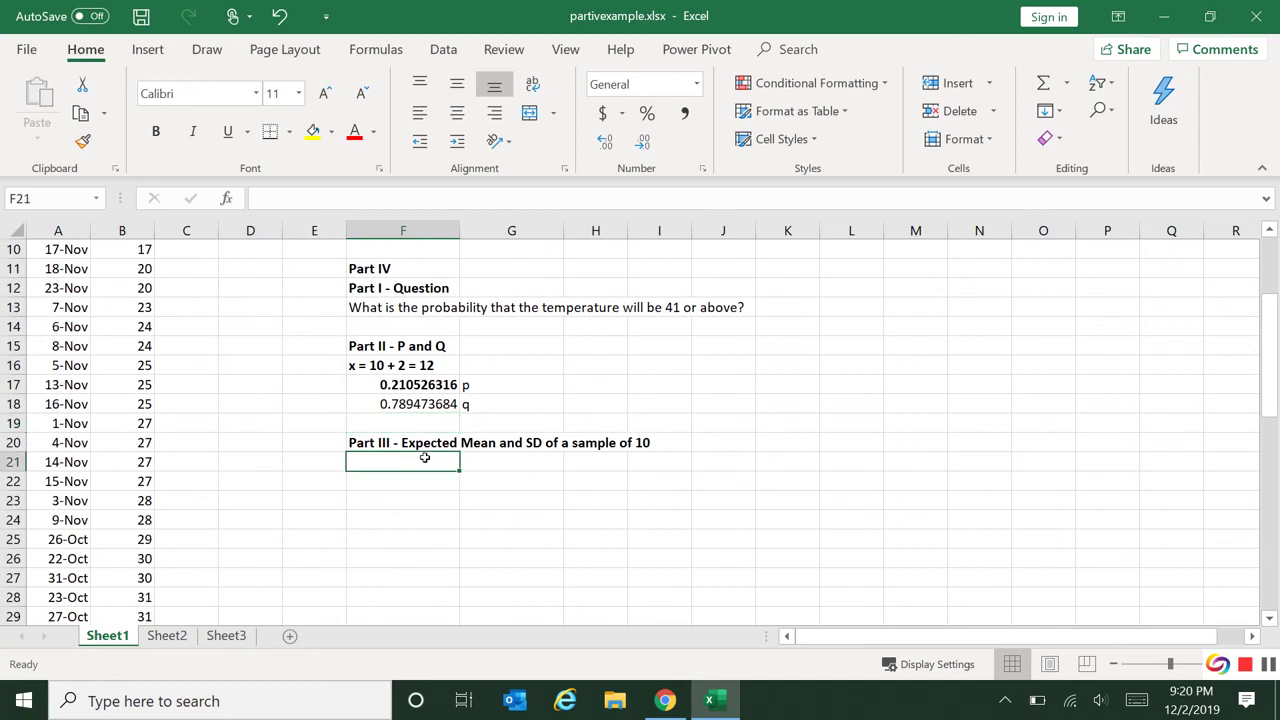
type("Mean = n")
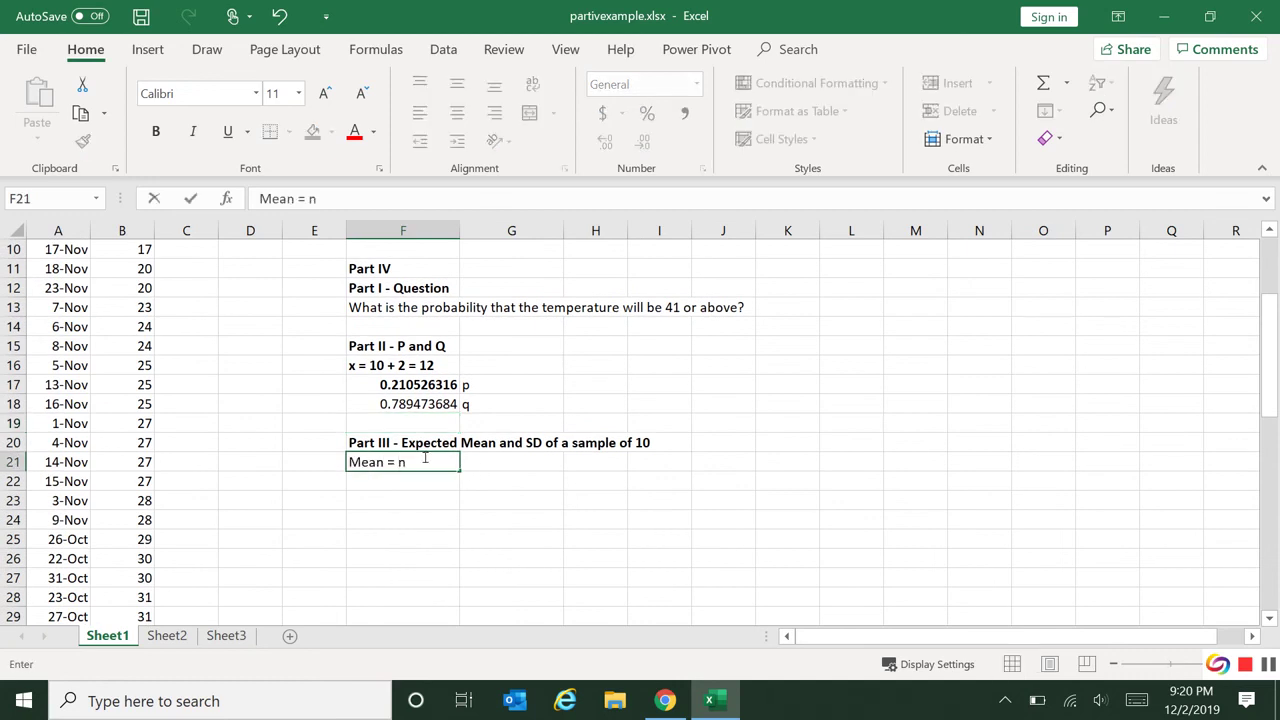
type("p = (10)(.21) =")
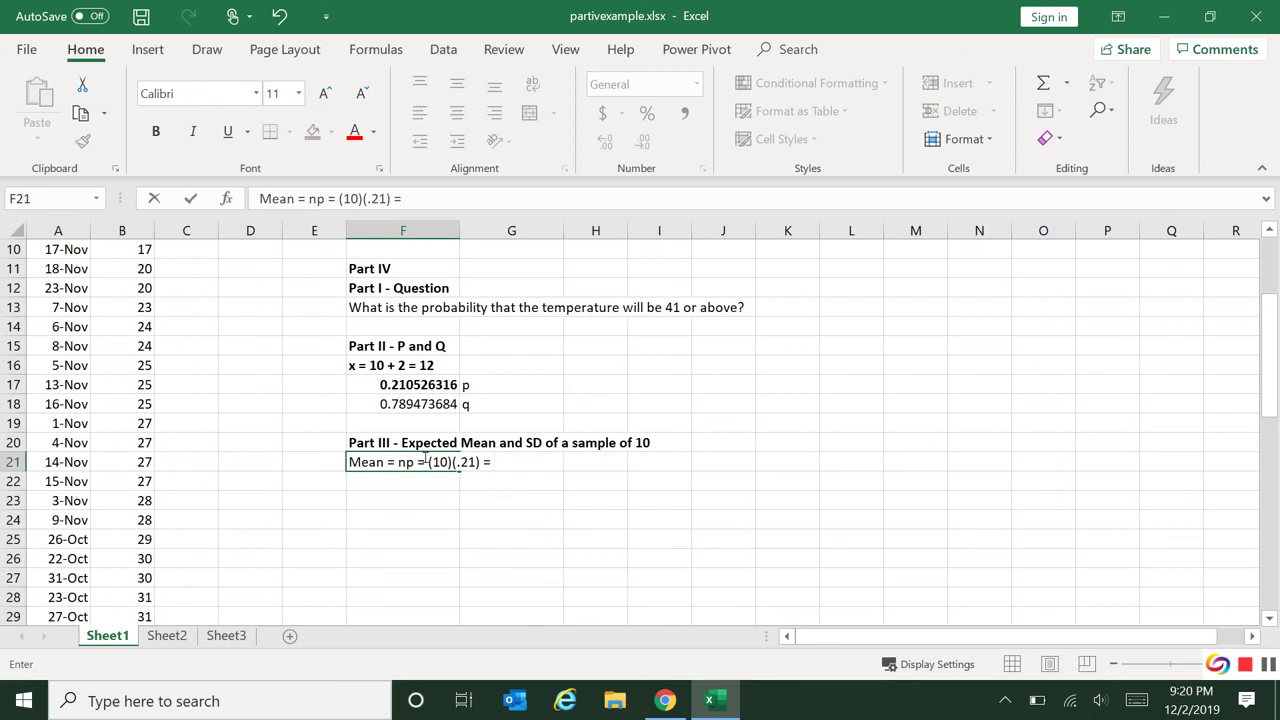
type("21")
key("Return")
Correct the result at the end of the mean line in F21 to 2.1
left_click(425, 456)
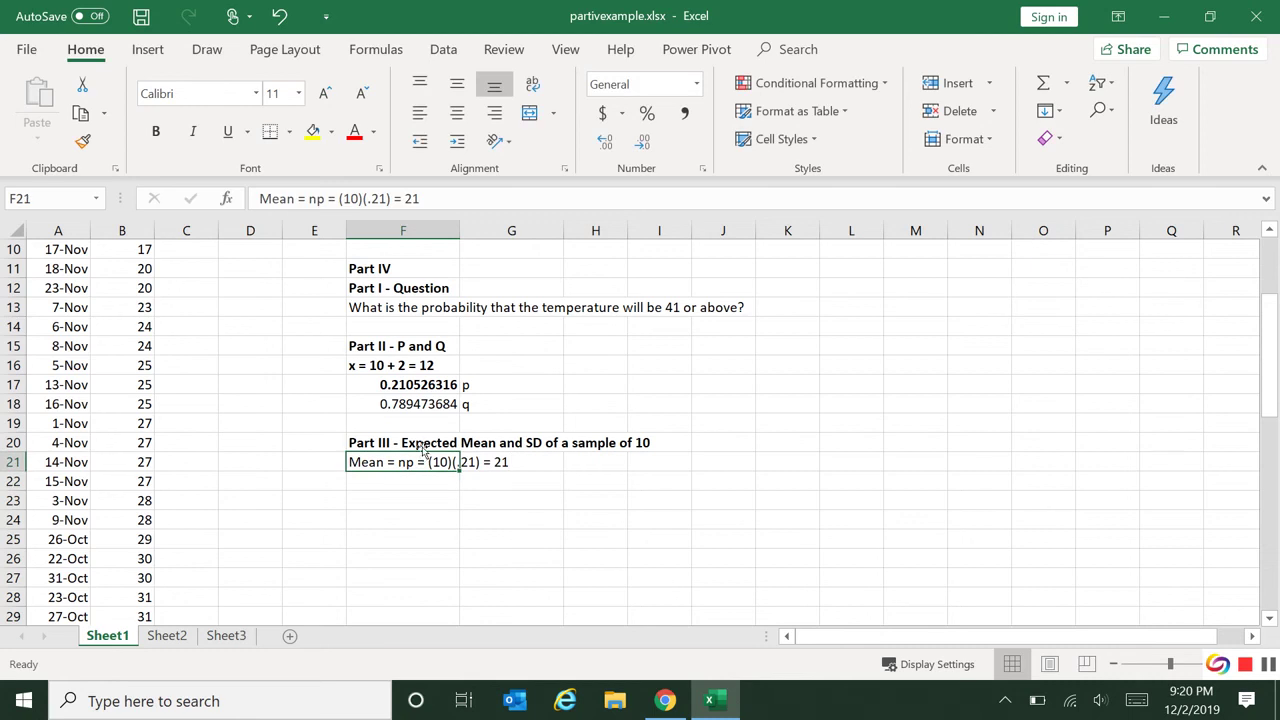
left_click(437, 199)
key("Left")
type(".")
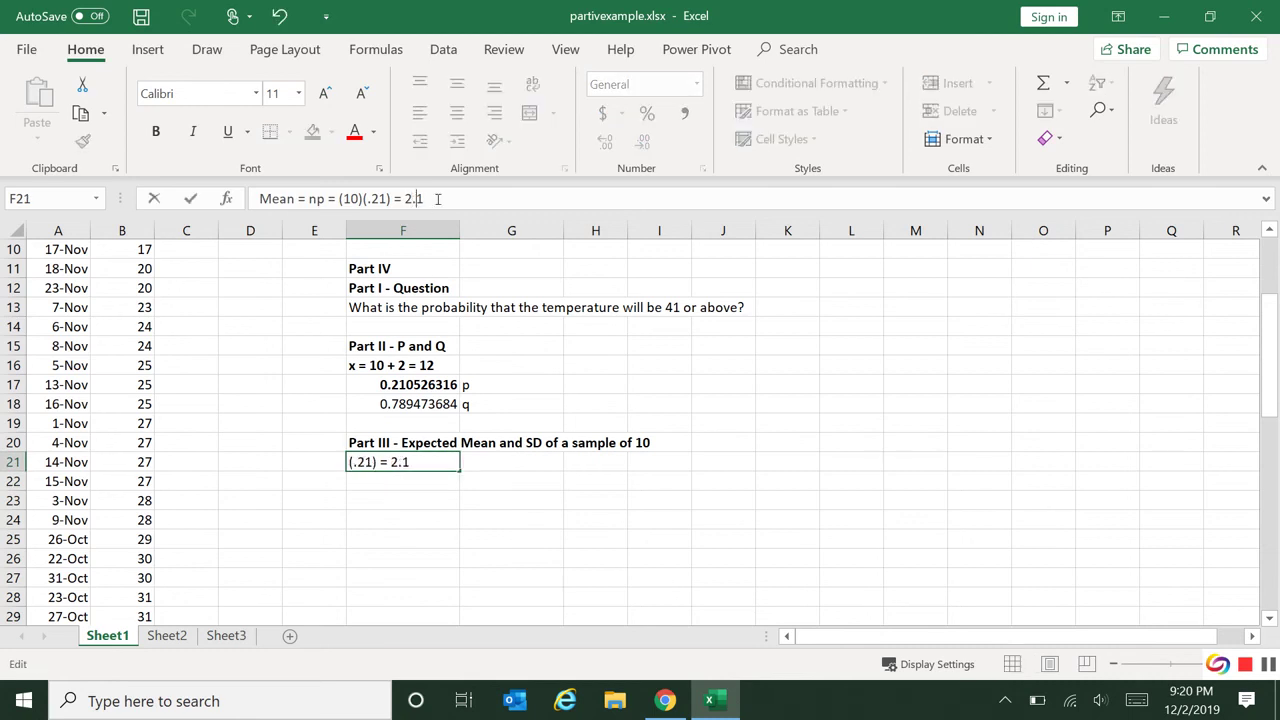
key("Return")
Enter the standard deviation line "SD = sqrt(npq) = sqrt(10*.21*.79) = 1.29" in F22
type("S")
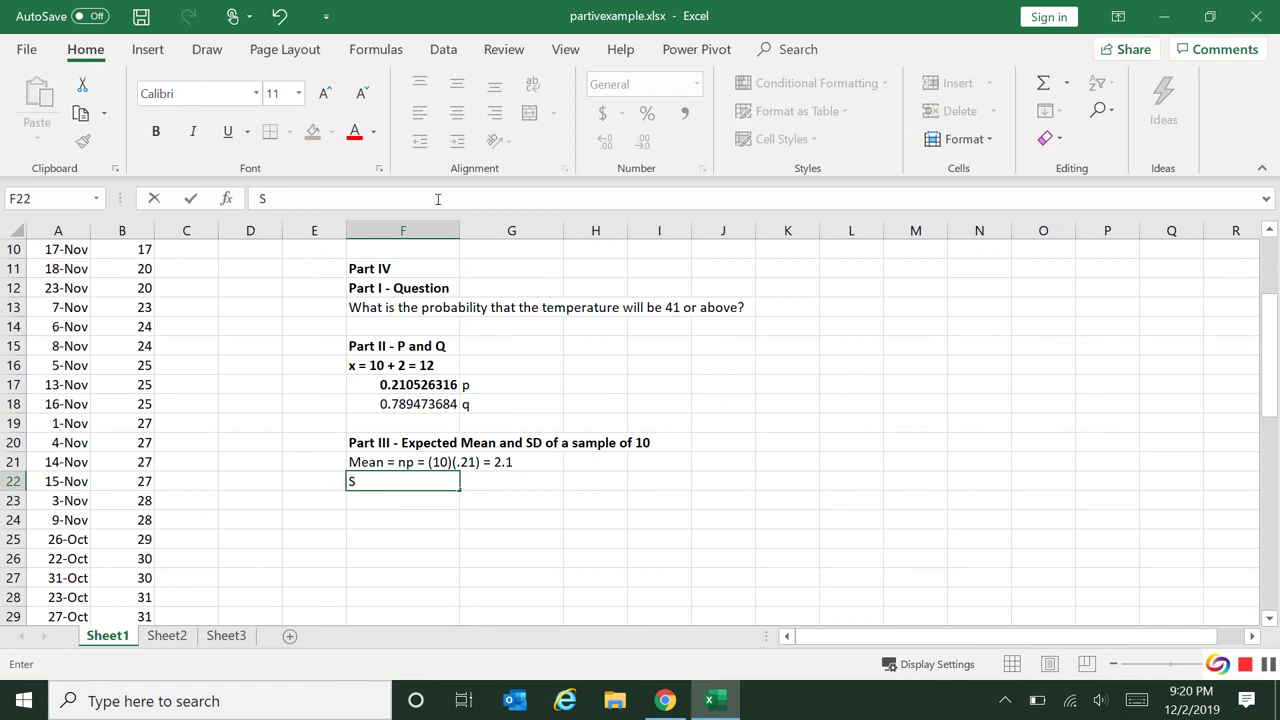
type("D = sqrt(npq")
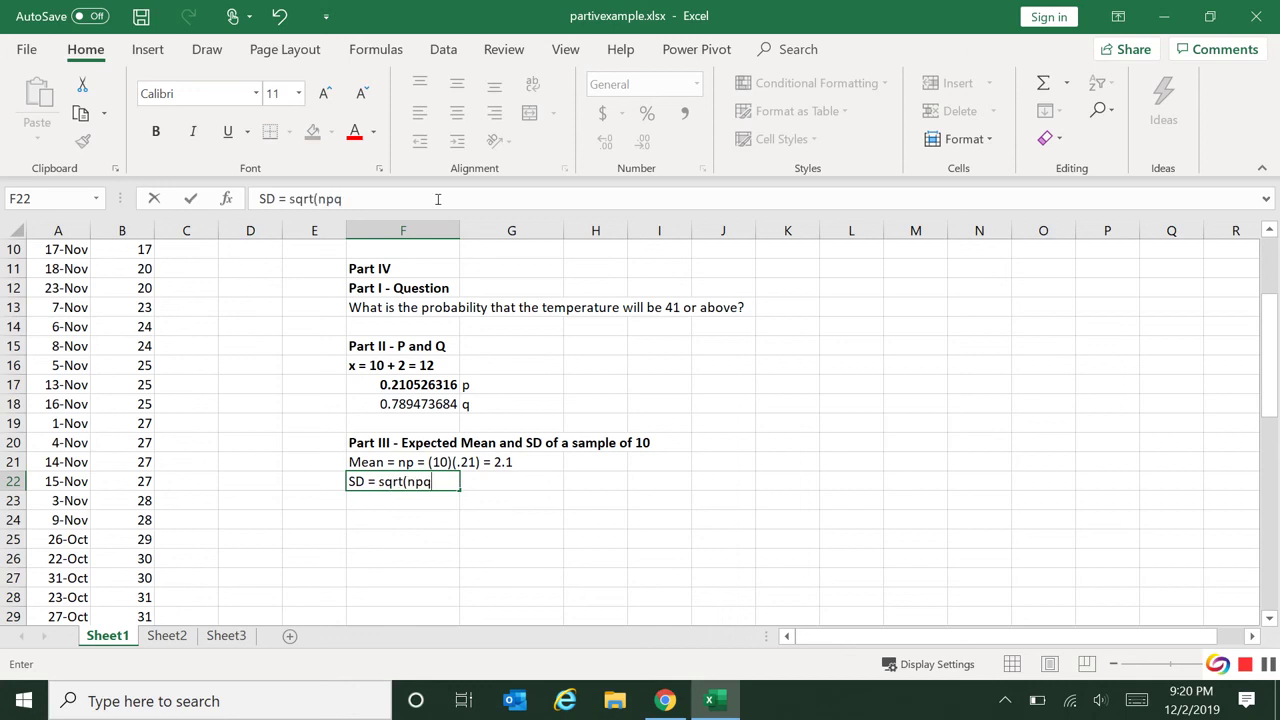
type(") = sqrt(10*.21")
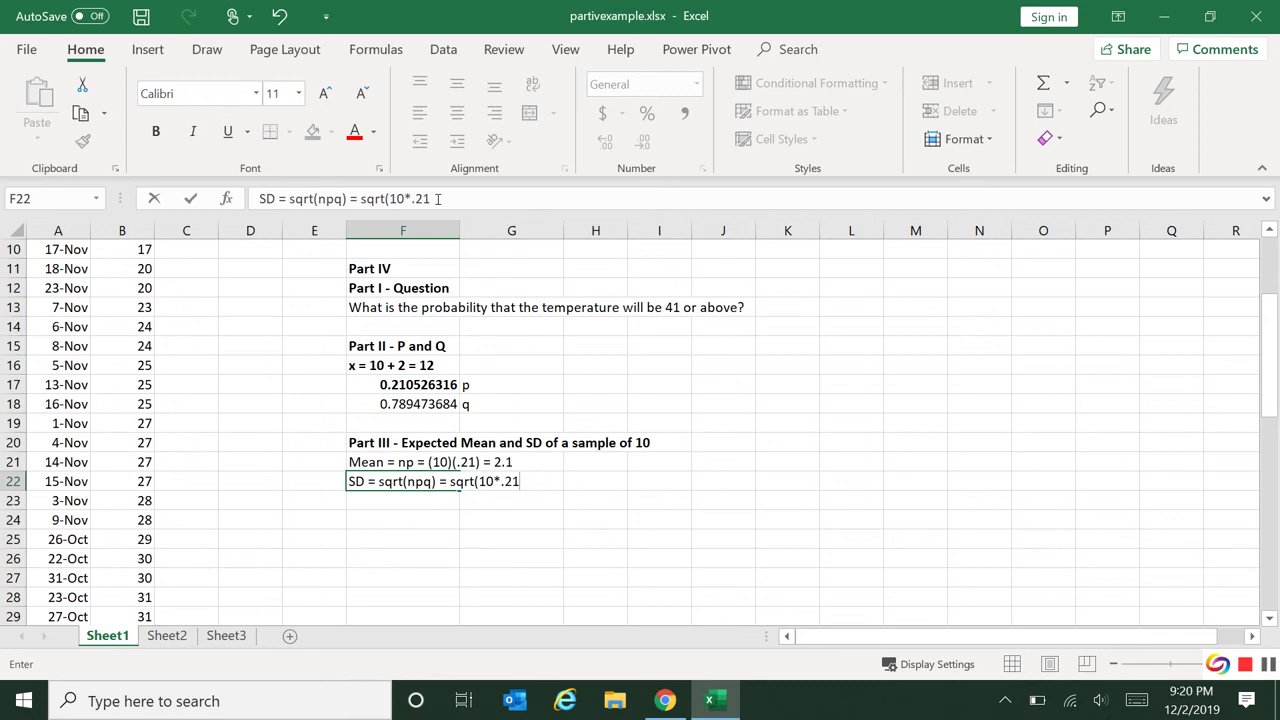
type("*.79) =")
type("1.29")
key("Return")
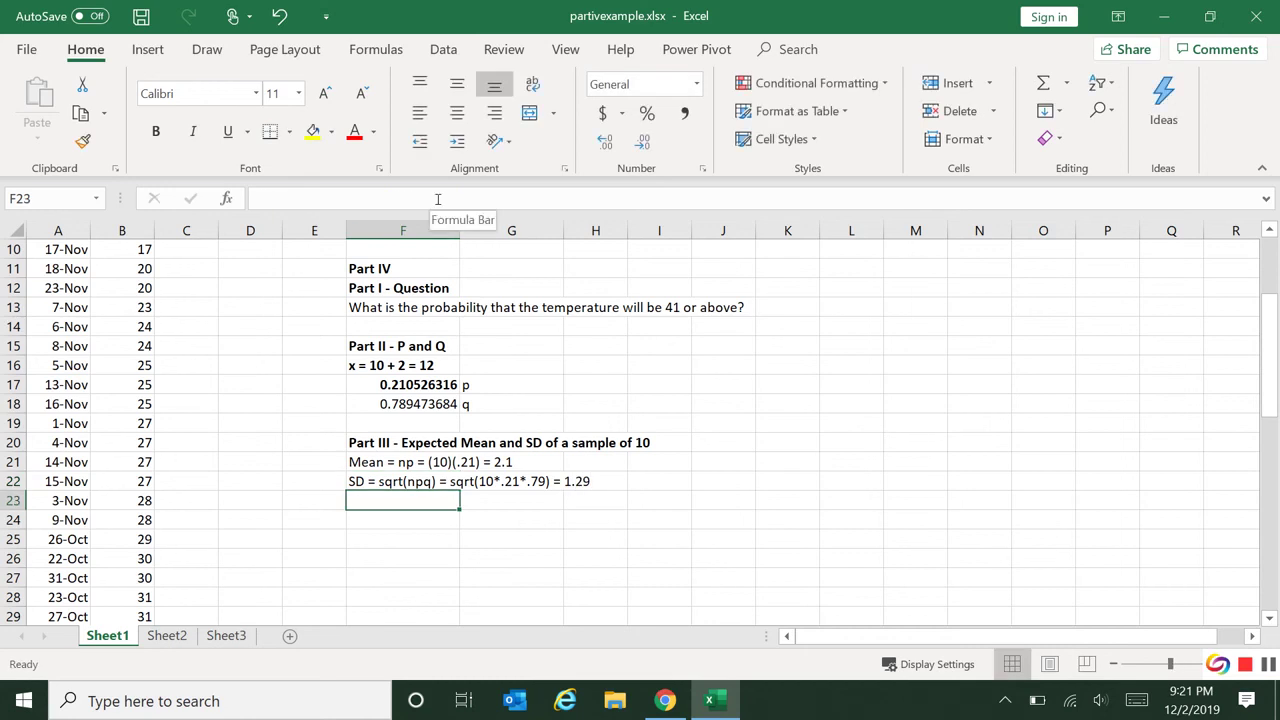
Add the heading "Part IV - Explanation Sentece" in F24, leaving row 23 blank below the SD line
key("Return")
type("Pa")
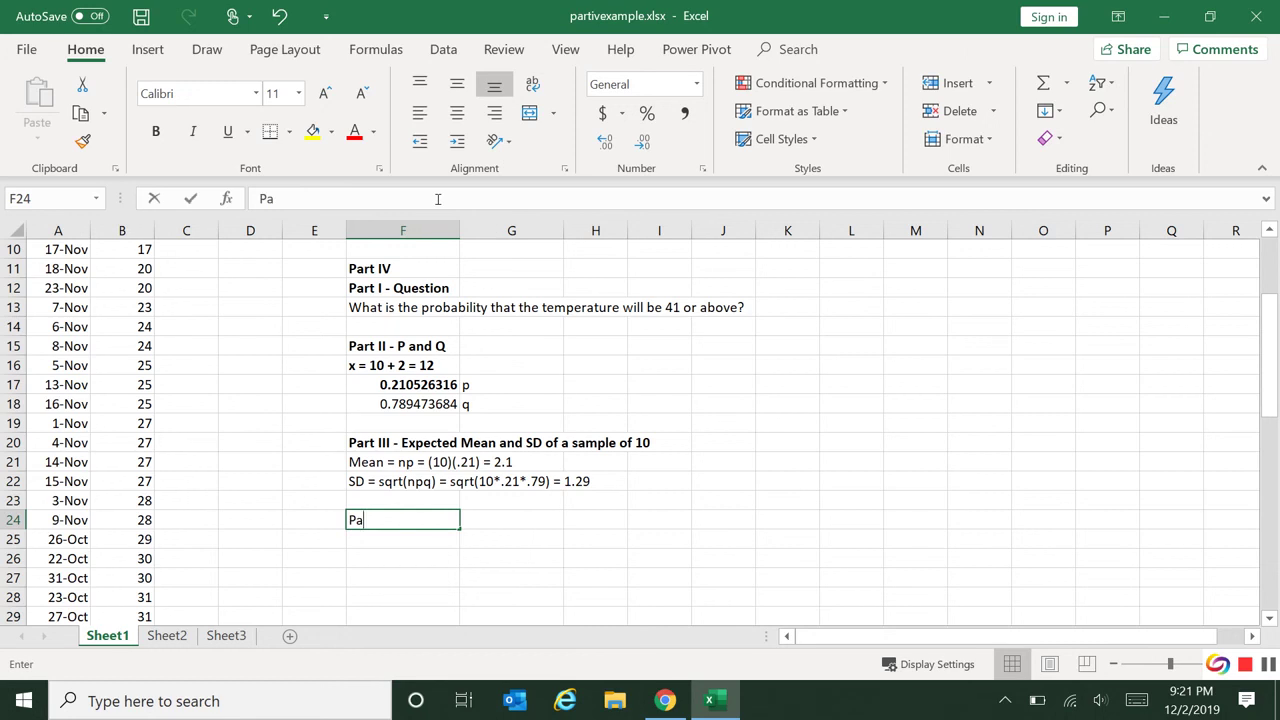
type("rt IV =")
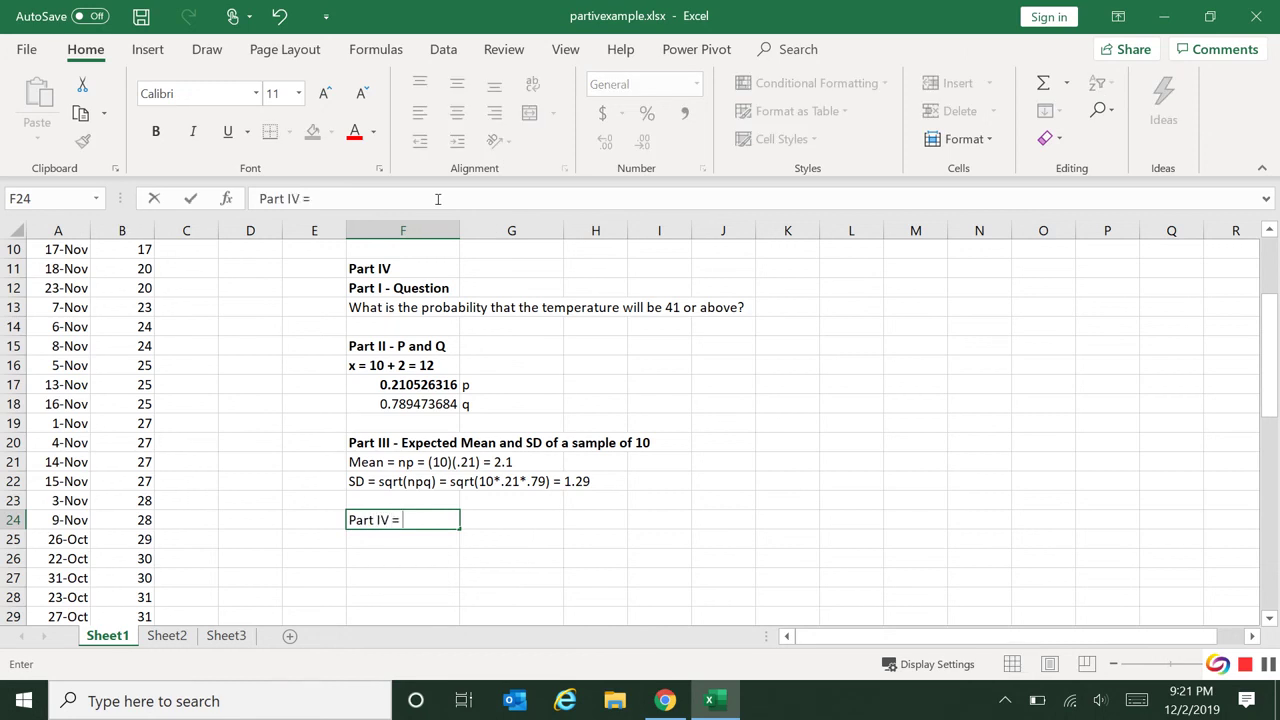
key("BackSpace")
key("BackSpace")
type("- Explanat")
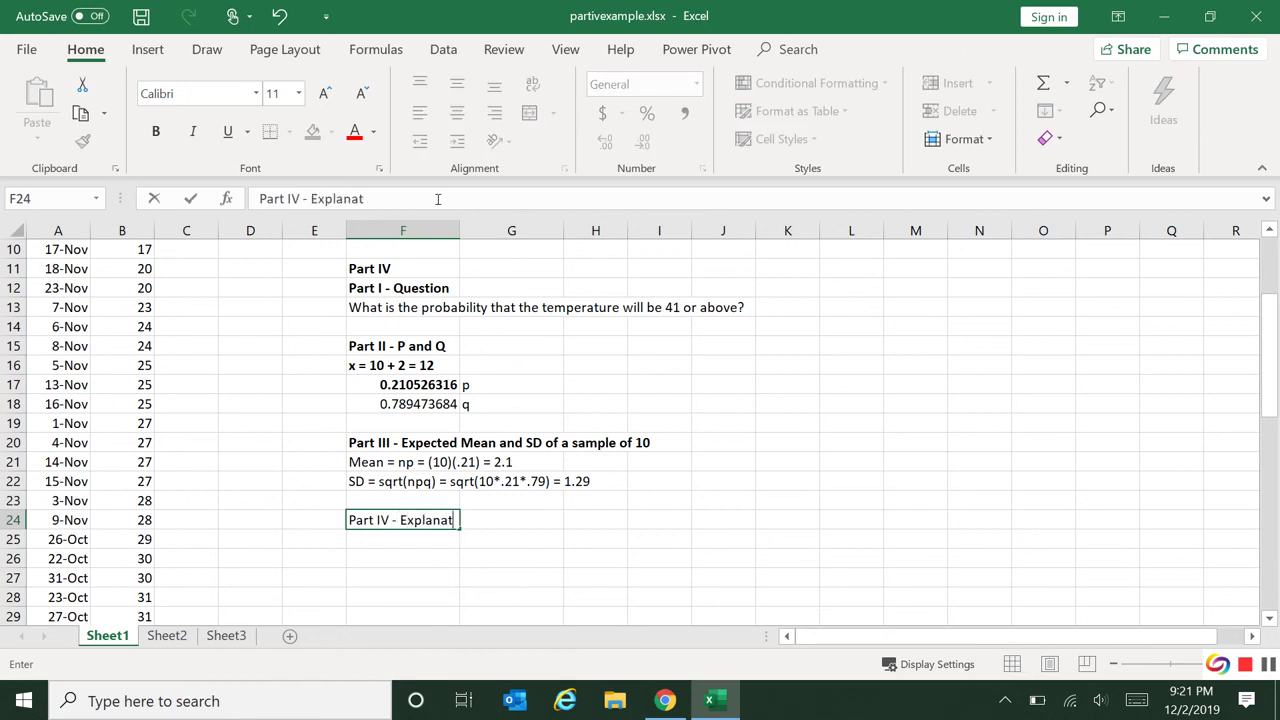
type("ion Sentece")
key("Return")
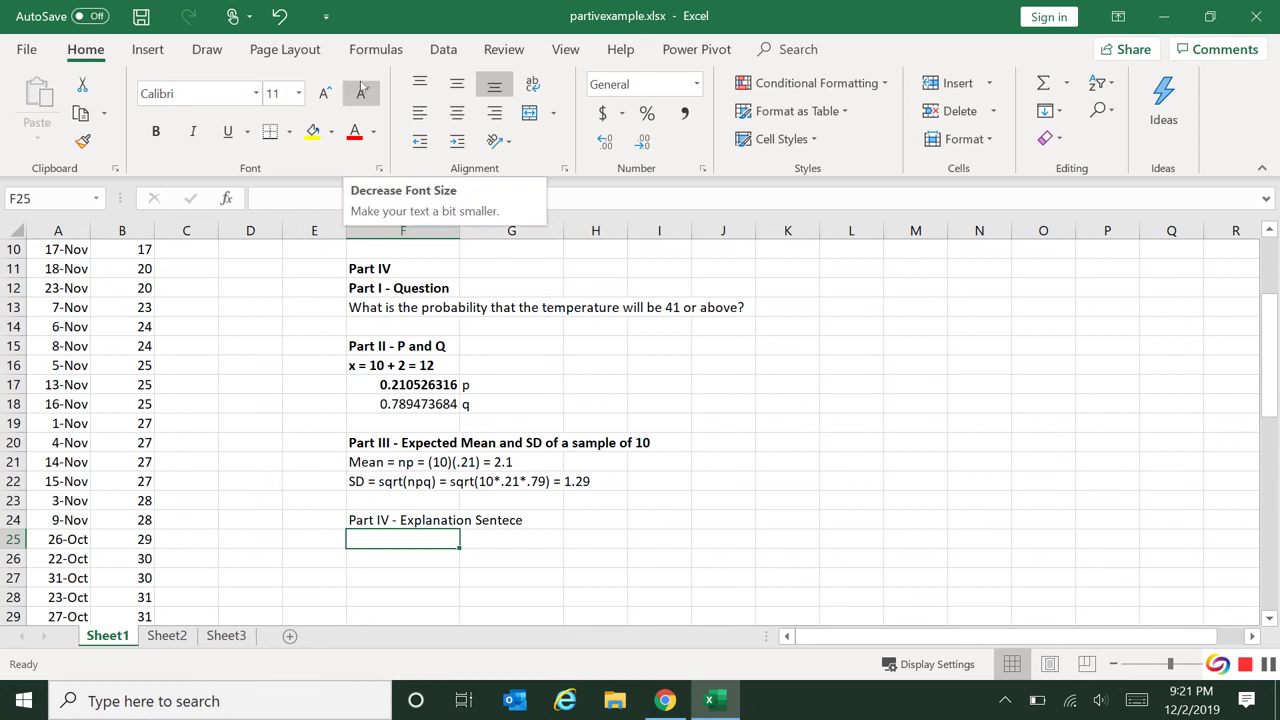
Write in F25 "If I pulled a random selection of 10 days, I would expect 2 days, give or take 1, that is 41 or above."
type("If I pulled ")
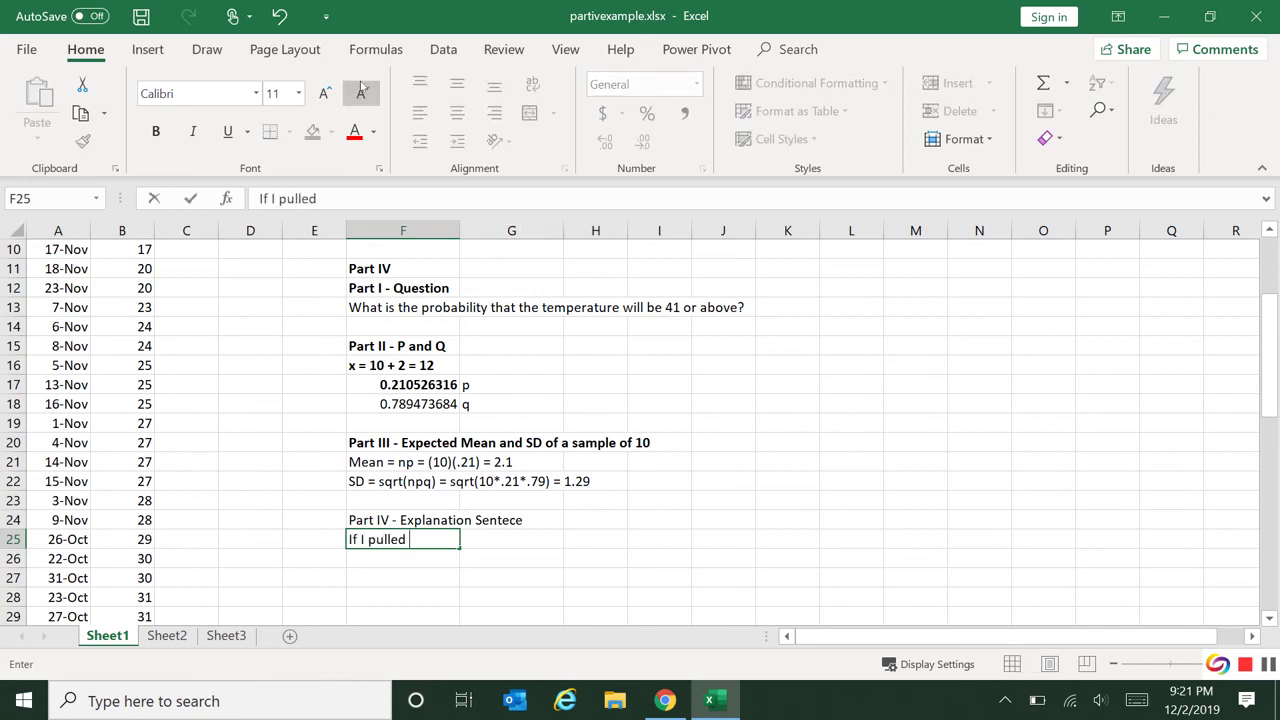
type("a rando slect")
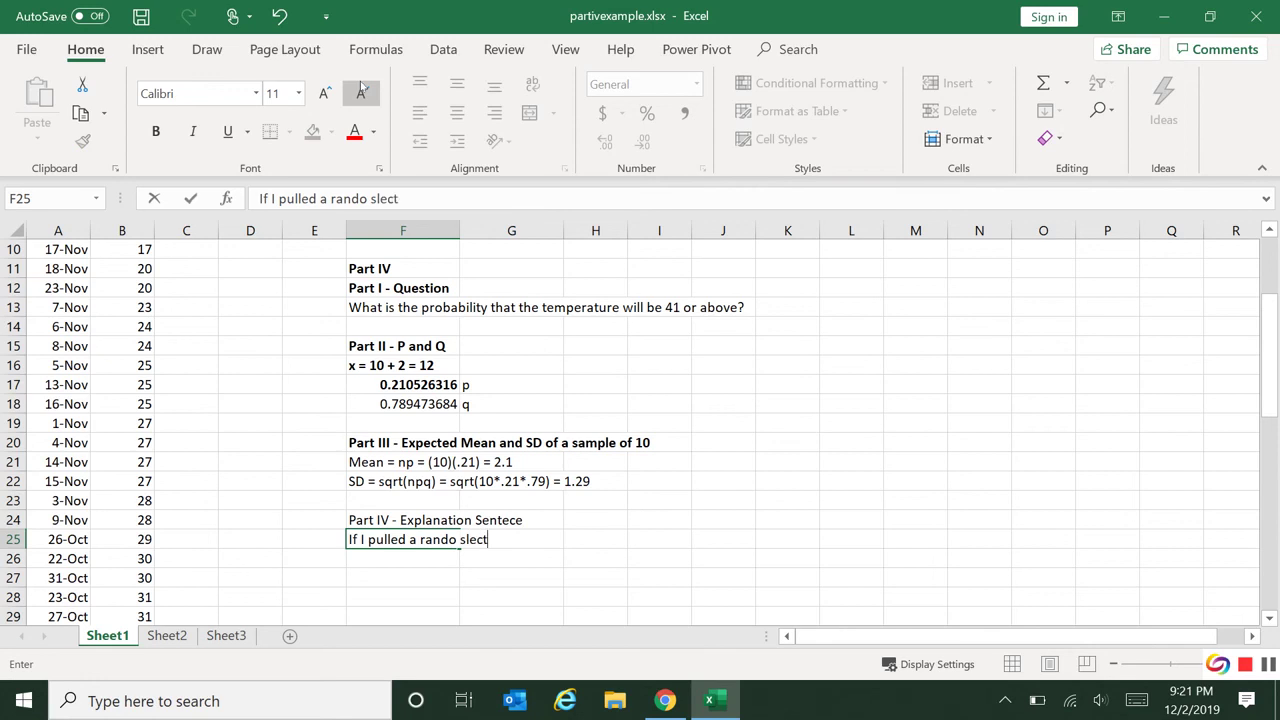
key("BackSpace")
key("BackSpace")
key("BackSpace")
key("BackSpace")
key("BackSpace")
key("BackSpace")
type("n slection")
key("BackSpace")
key("BackSpace")
key("BackSpace")
key("BackSpace")
key("BackSpace")
key("BackSpace")
key("BackSpace")
key("BackSpace")
key("BackSpace")
key("BackSpace")
key("BackSpace")
type("m select")
key("BackSpace")
key("BackSpace")
key("BackSpace")
key("BackSpace")
type("election of 10 days, I")
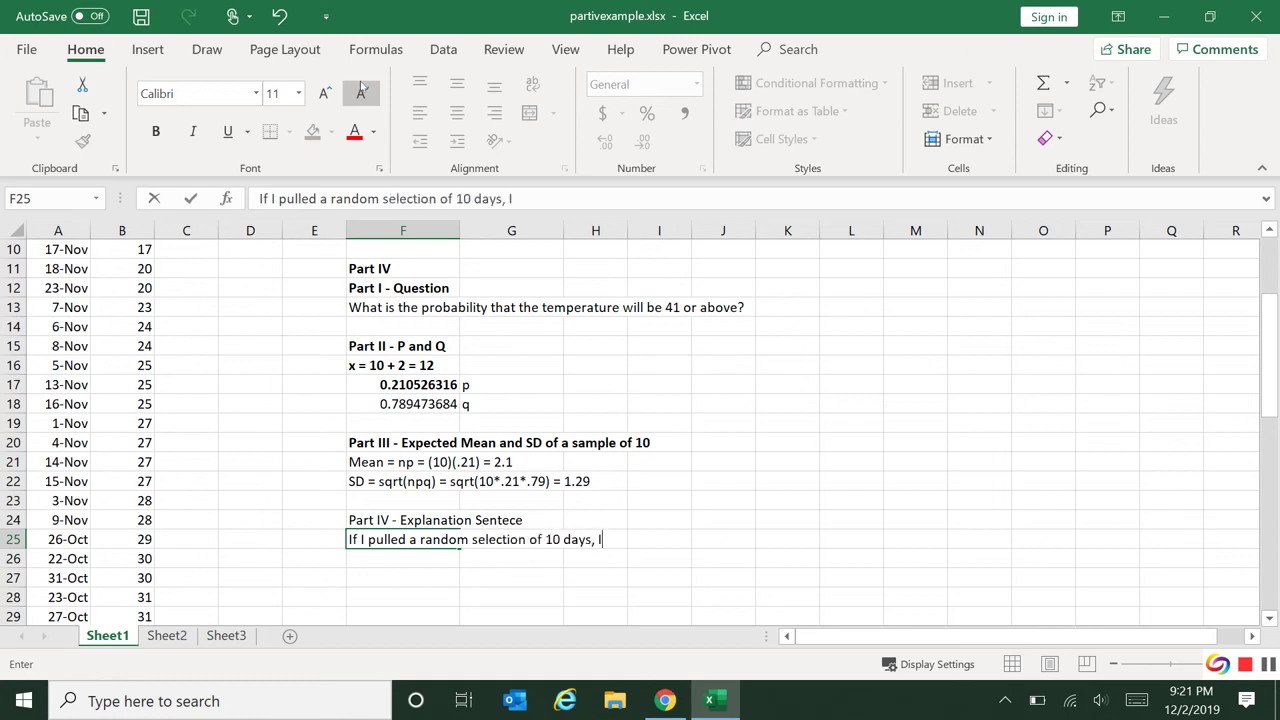
type(" would expec")
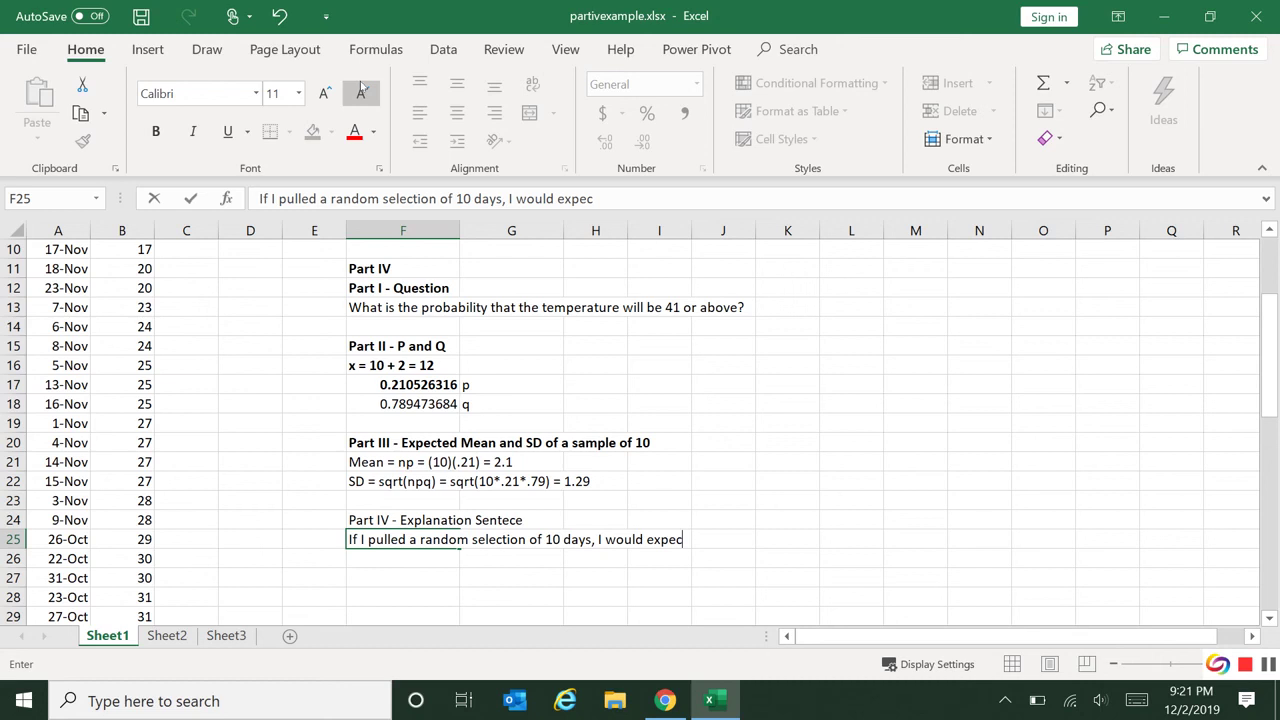
type("t 2 days, give or take 1")
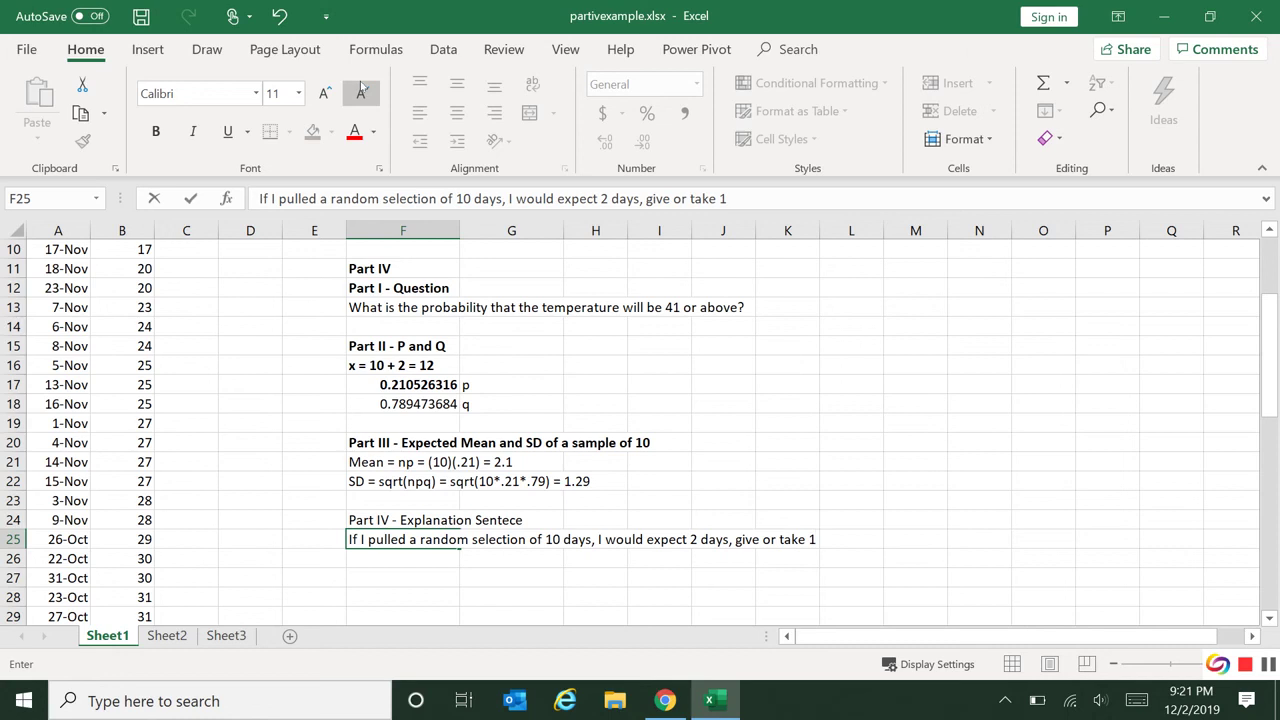
type("that is above")
key("BackSpace")
key("BackSpace")
key("BackSpace")
key("BackSpace")
key("BackSpace")
type("41 or above.")
key("Return")
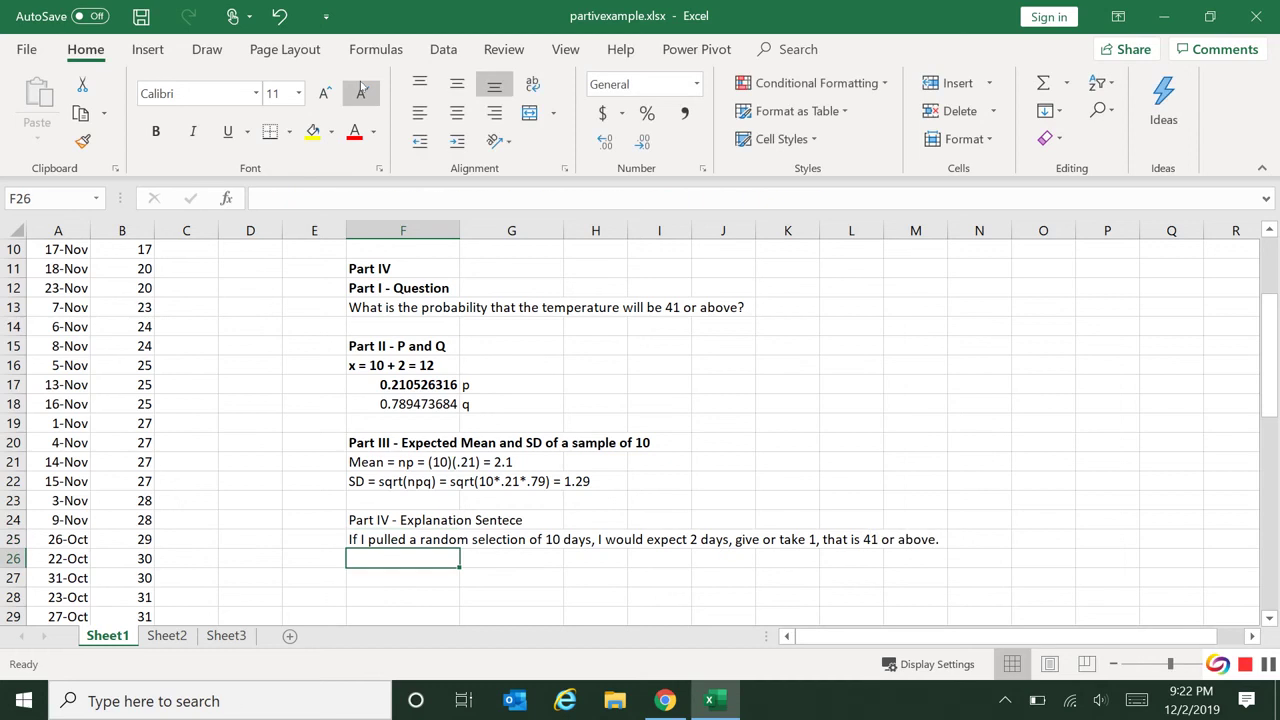
Make the explanation heading in F24 bold and reduce its font size to 9
key("Up")
key("Up")
key("ctrl+b")
left_click(361, 92)
left_click(361, 92)
key("Down")
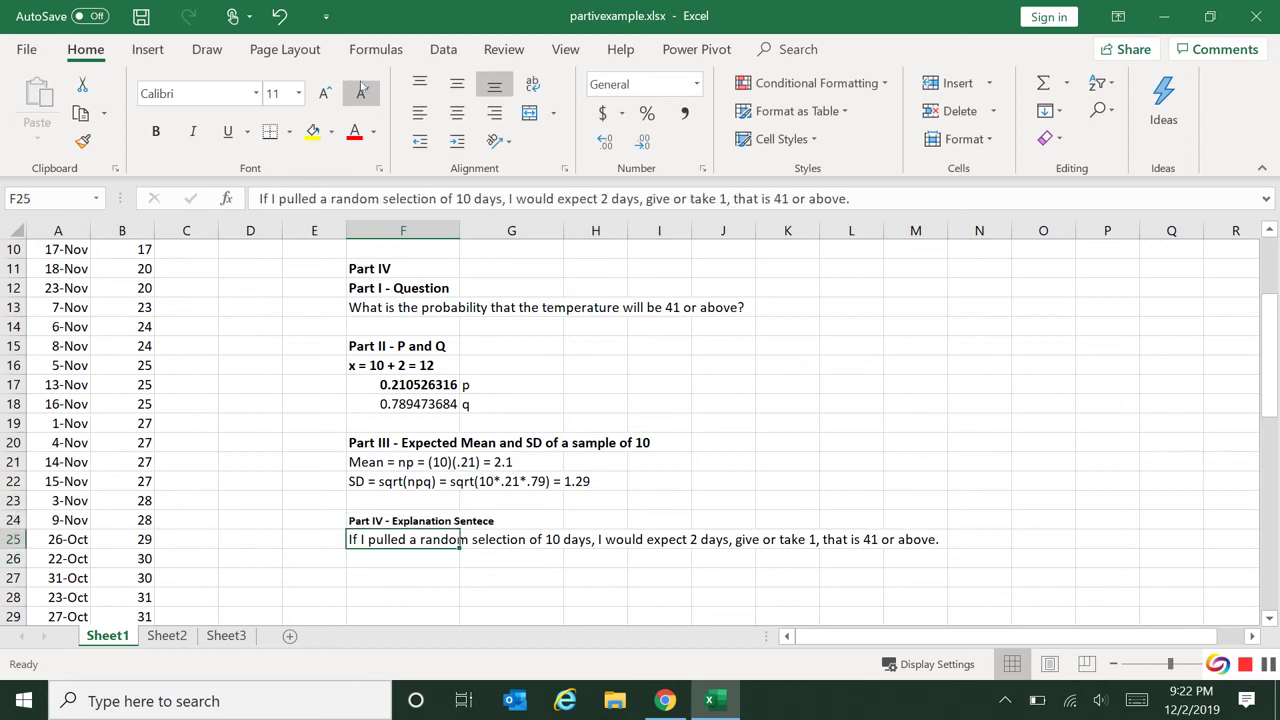
key("Up")
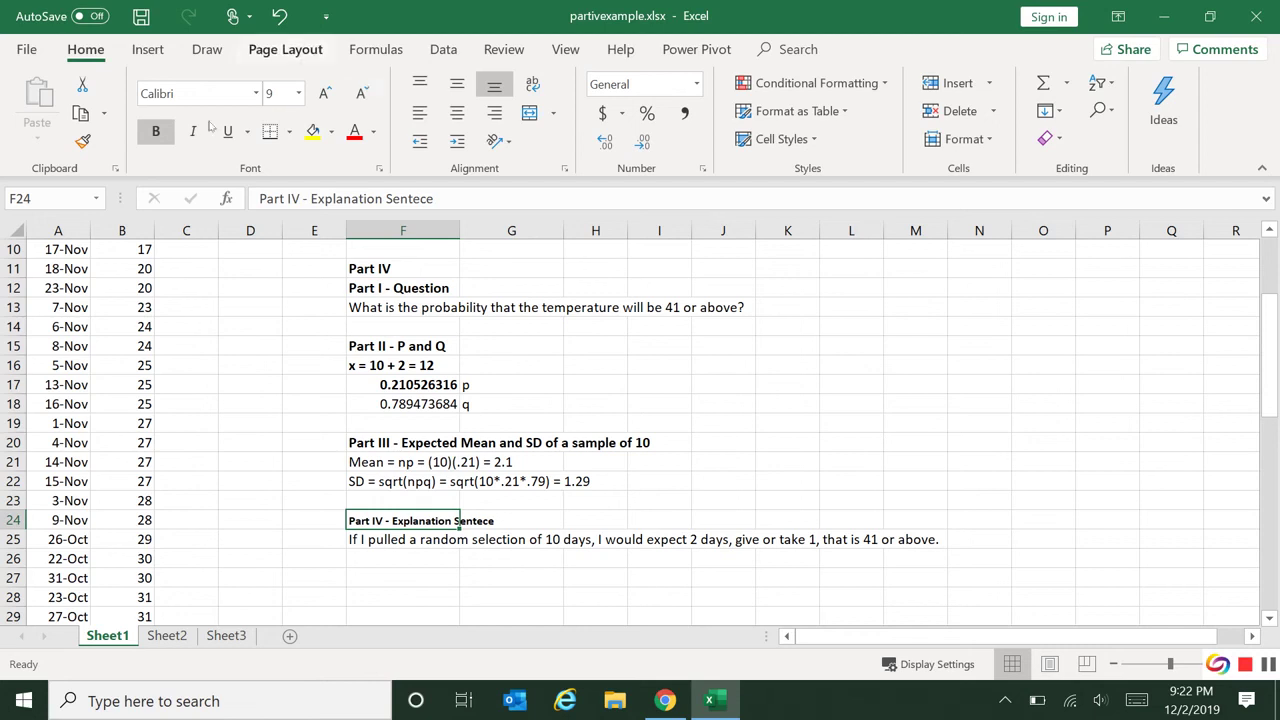
left_click(141, 330)
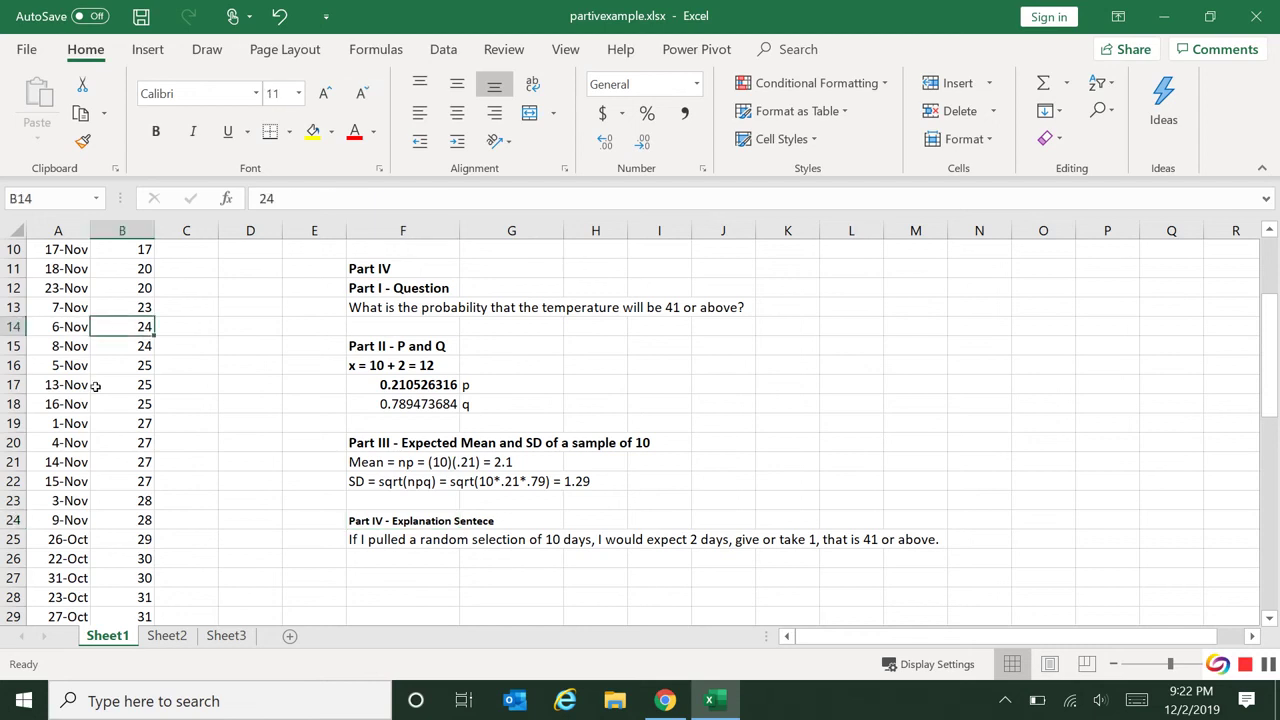
scroll(149, 450, "up", 3)
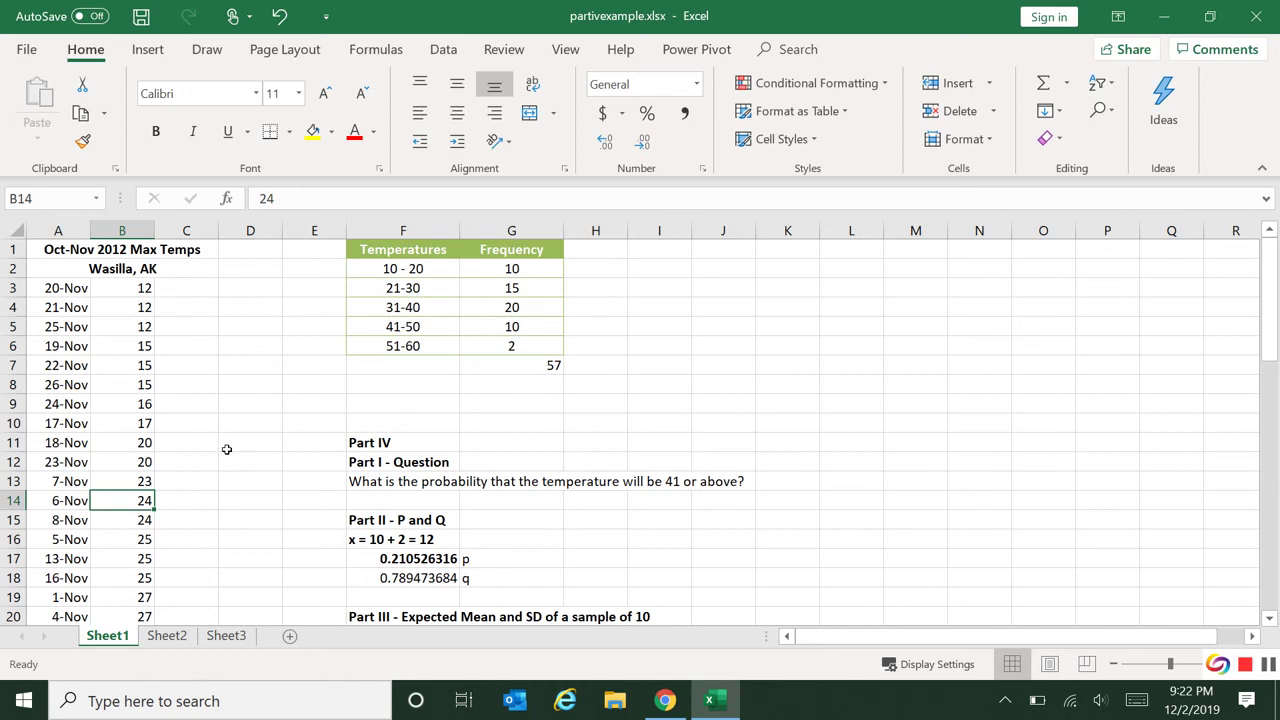
scroll(227, 453, "down", 4)
scroll(453, 499, "up", 4)
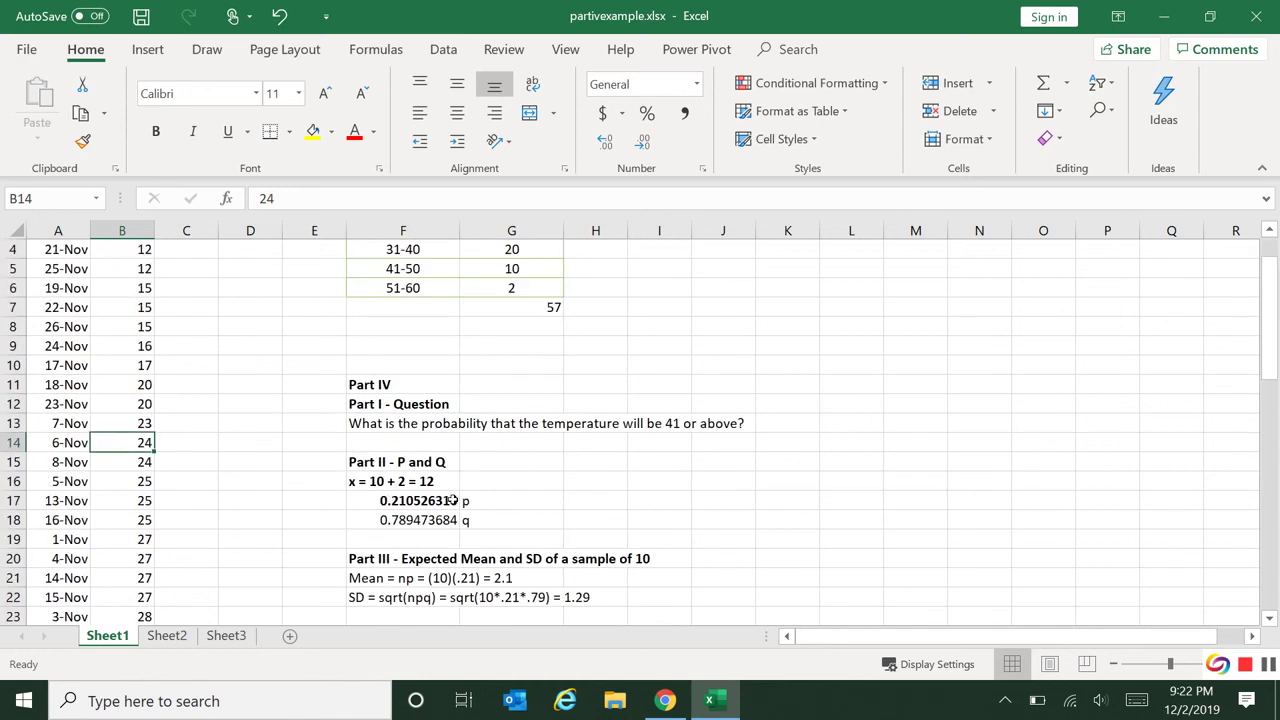